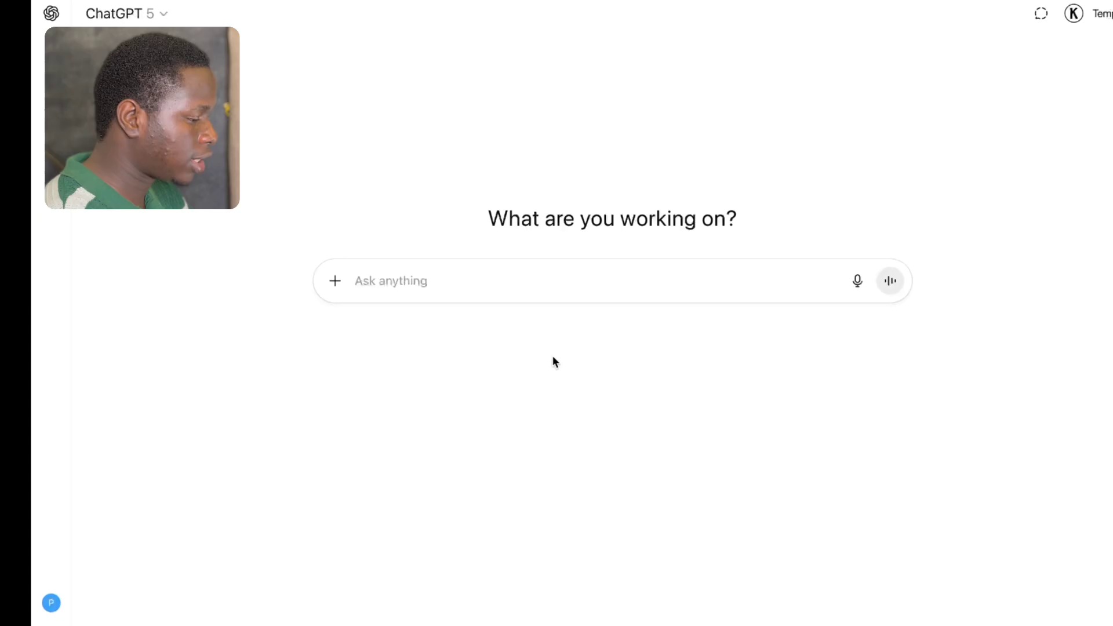
Begin the chat message with "I want you to give me a prompt that i can use to create a business owner, (african-american) in an office".
{"action": "type", "text": "I want you to "}
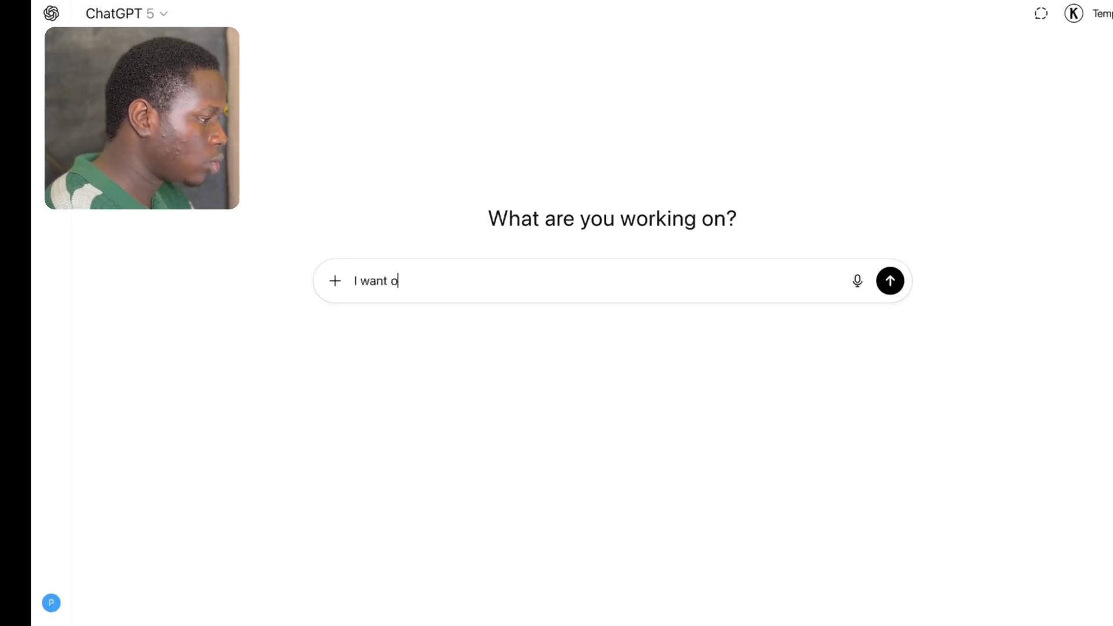
{"action": "type", "text": "give "}
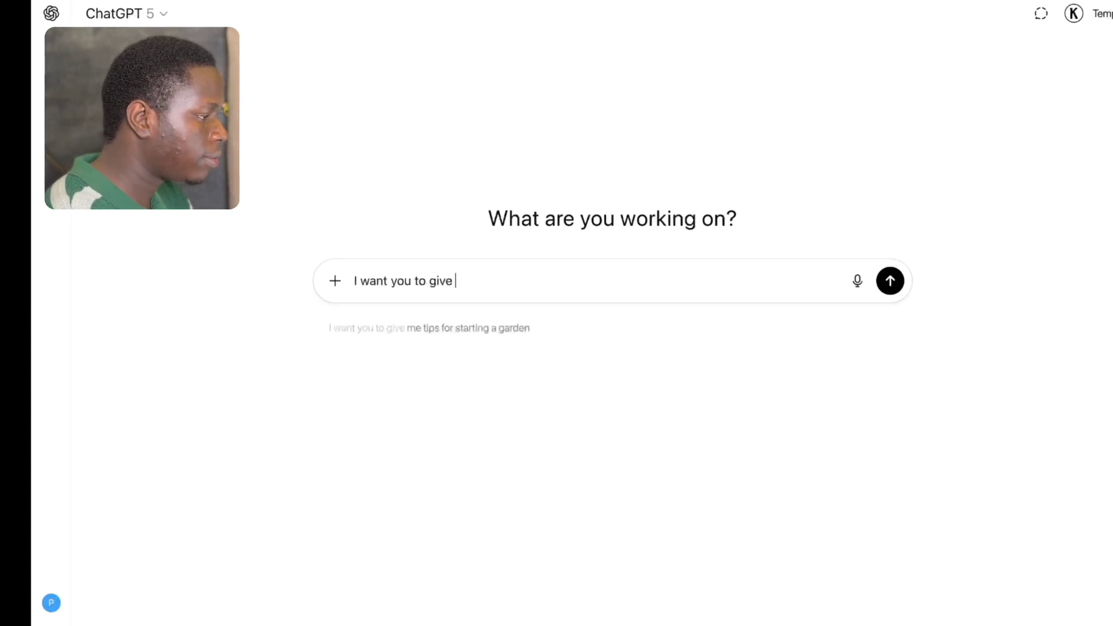
{"action": "type", "text": "me a prompt "}
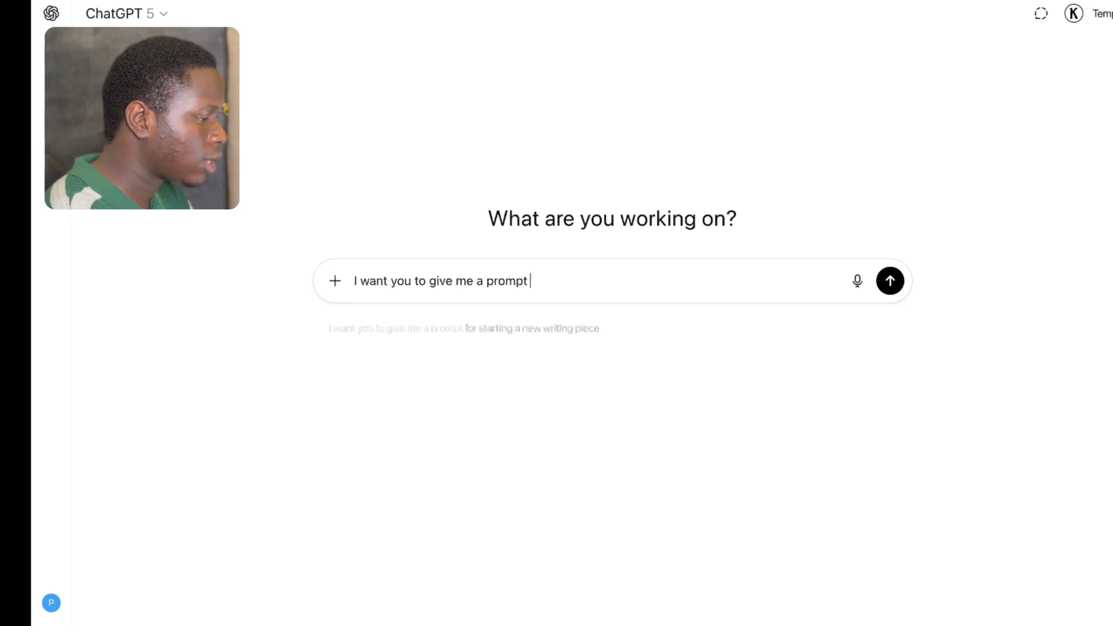
{"action": "type", "text": "o that i"}
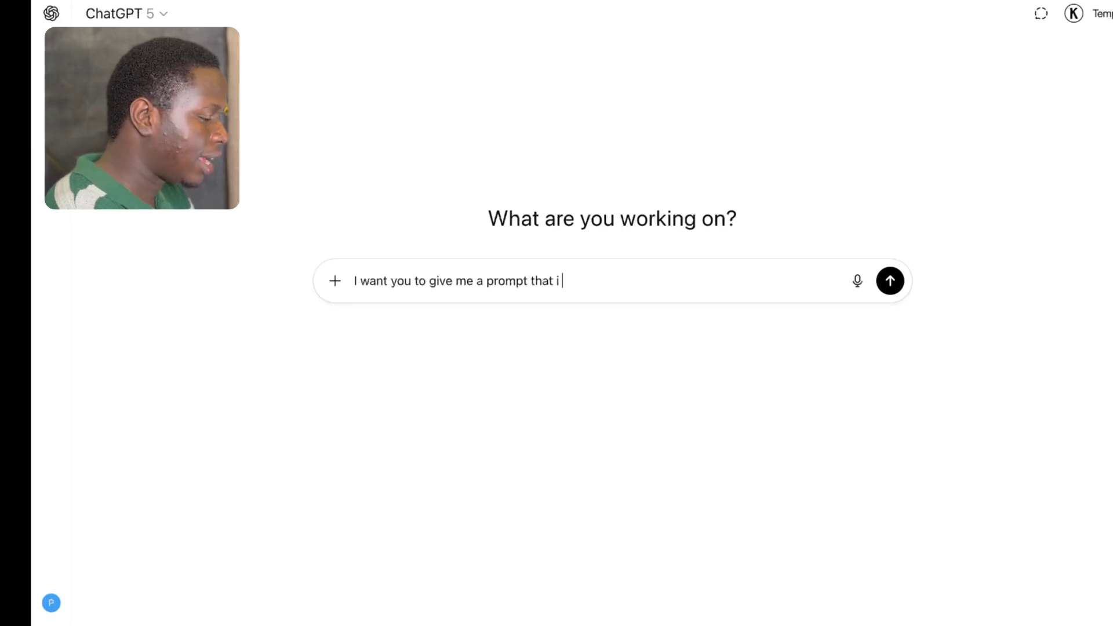
{"action": "type", "text": " can use to cre"}
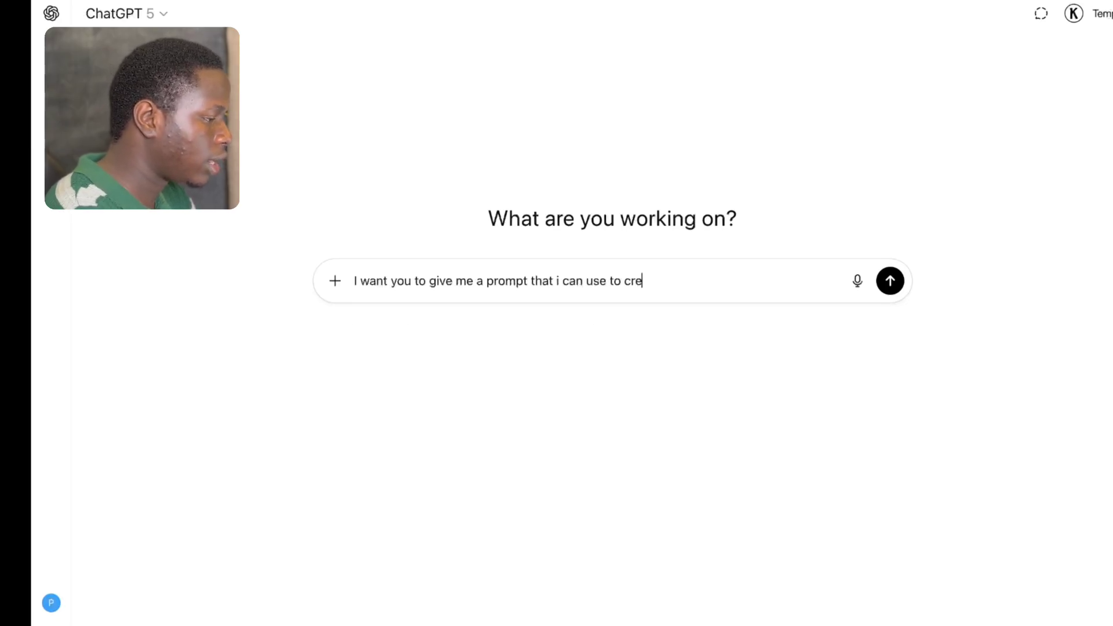
{"action": "type", "text": "ate a busine"}
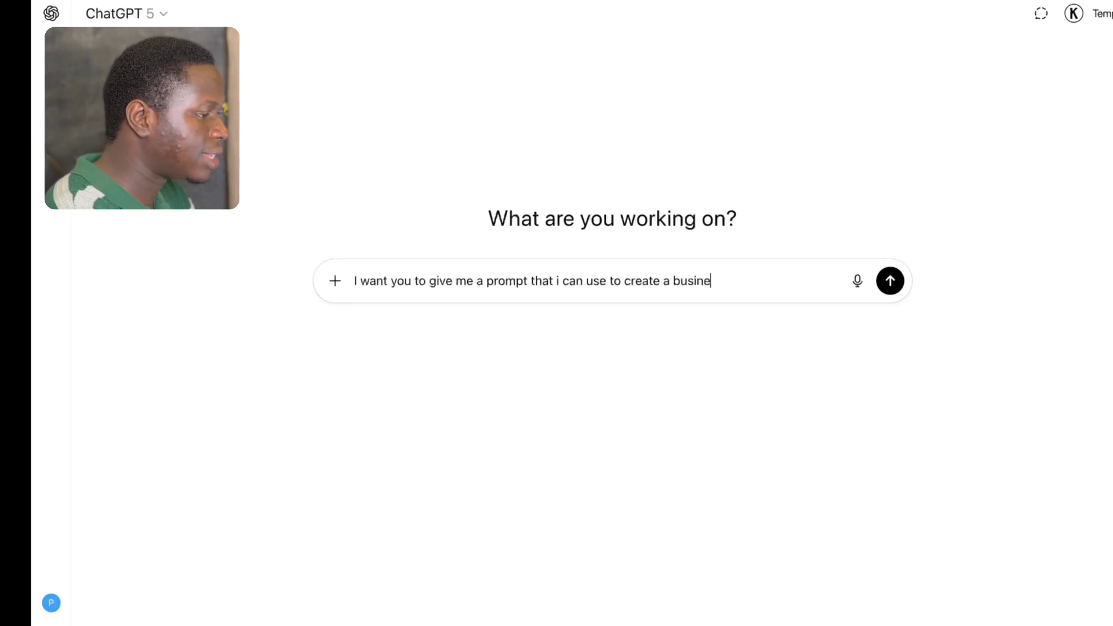
{"action": "type", "text": "ss owner"}
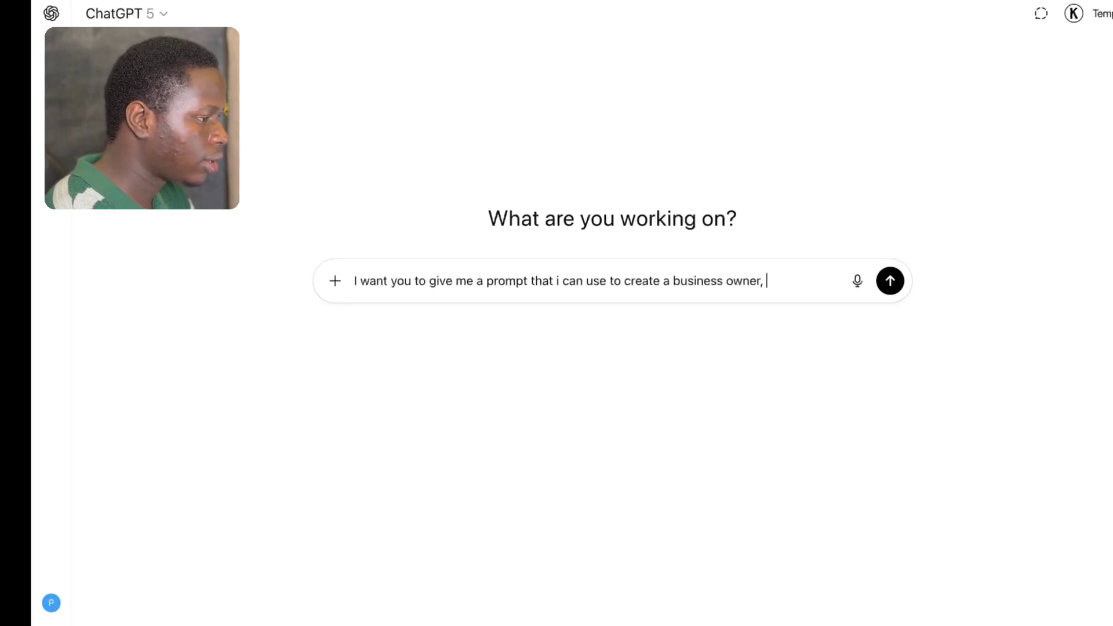
{"action": "type", "text": ", ("}
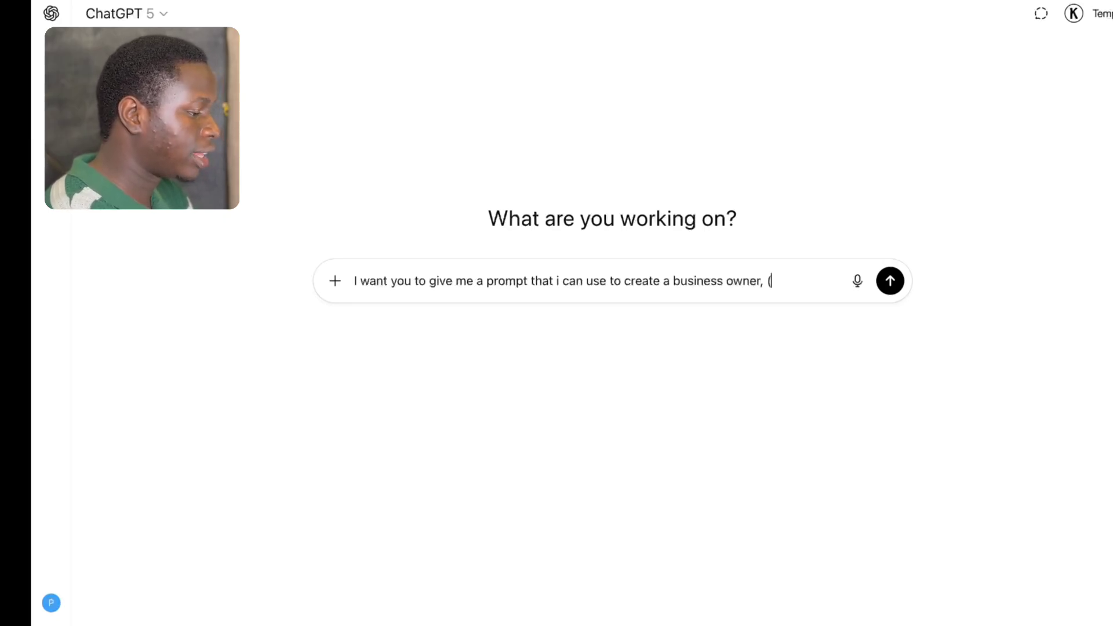
{"action": "type", "text": "amefi"}
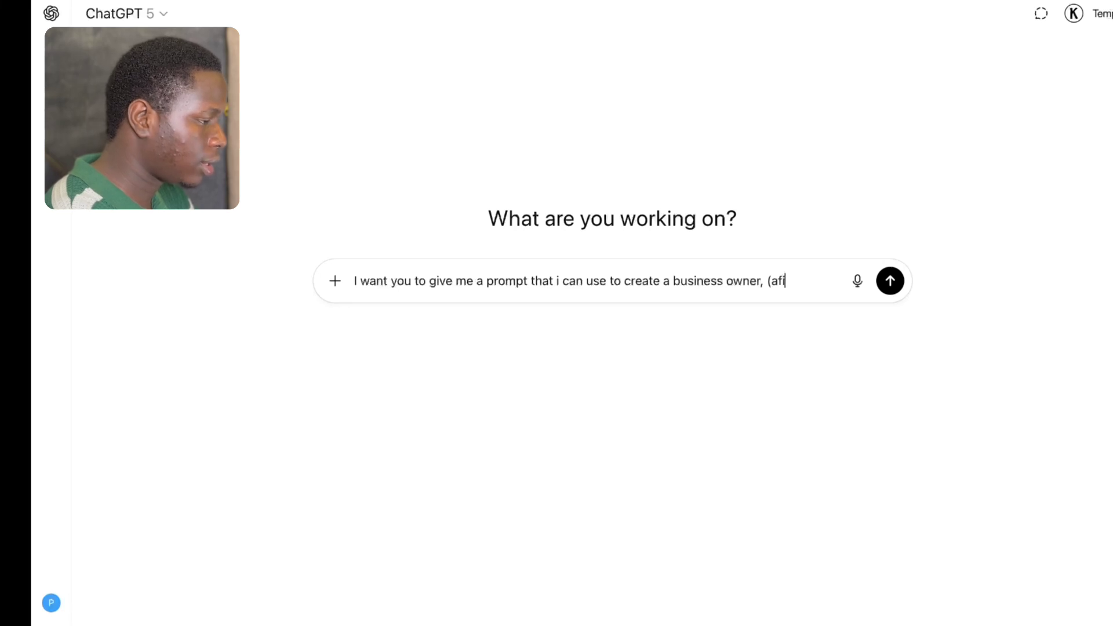
{"action": "key", "text": "BackSpace"}
{"action": "type", "text": "rican-"}
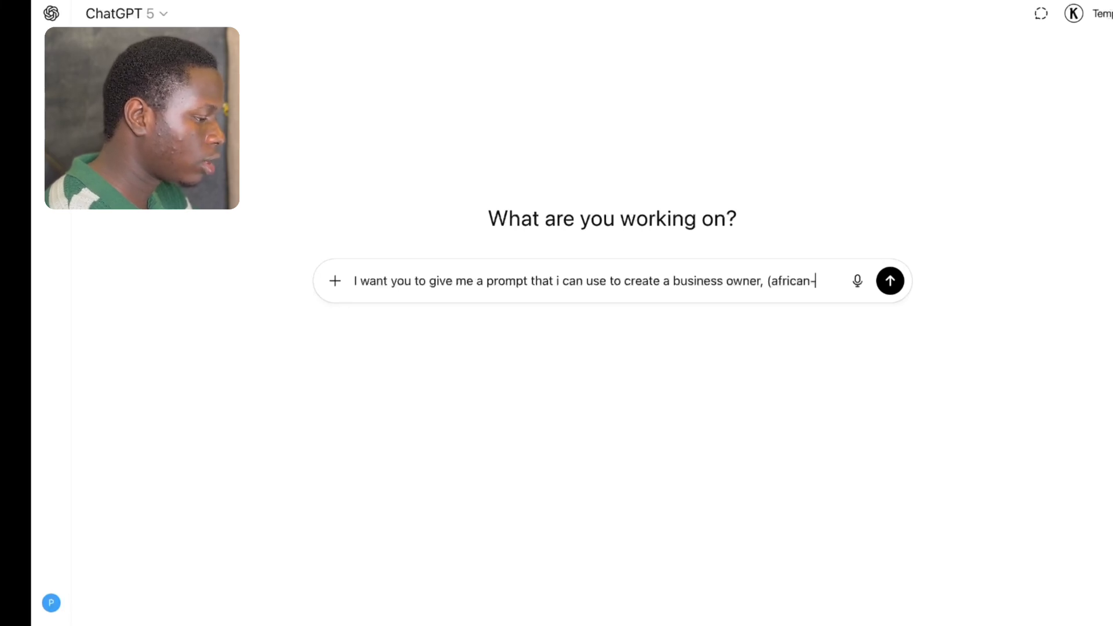
{"action": "type", "text": "america"}
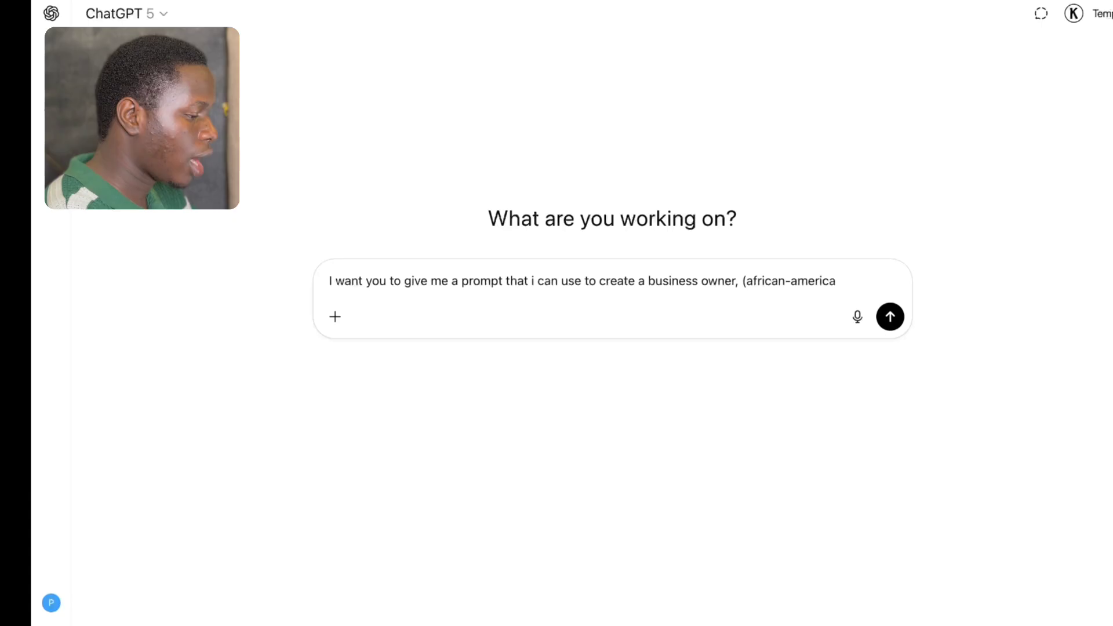
{"action": "type", "text": "n)"}
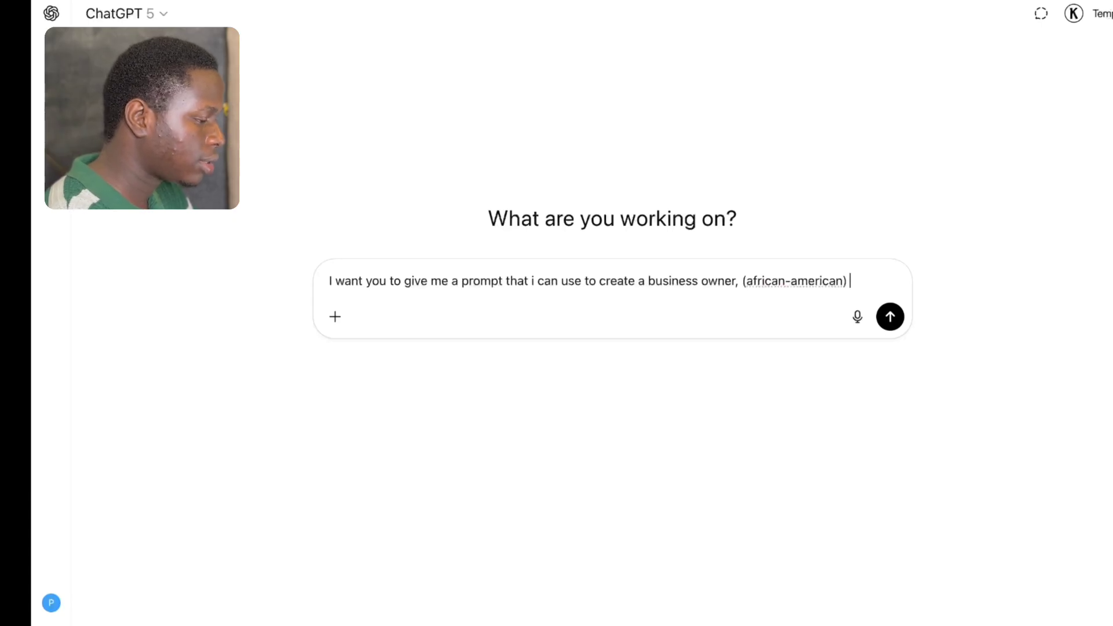
{"action": "type", "text": " in a busa"}
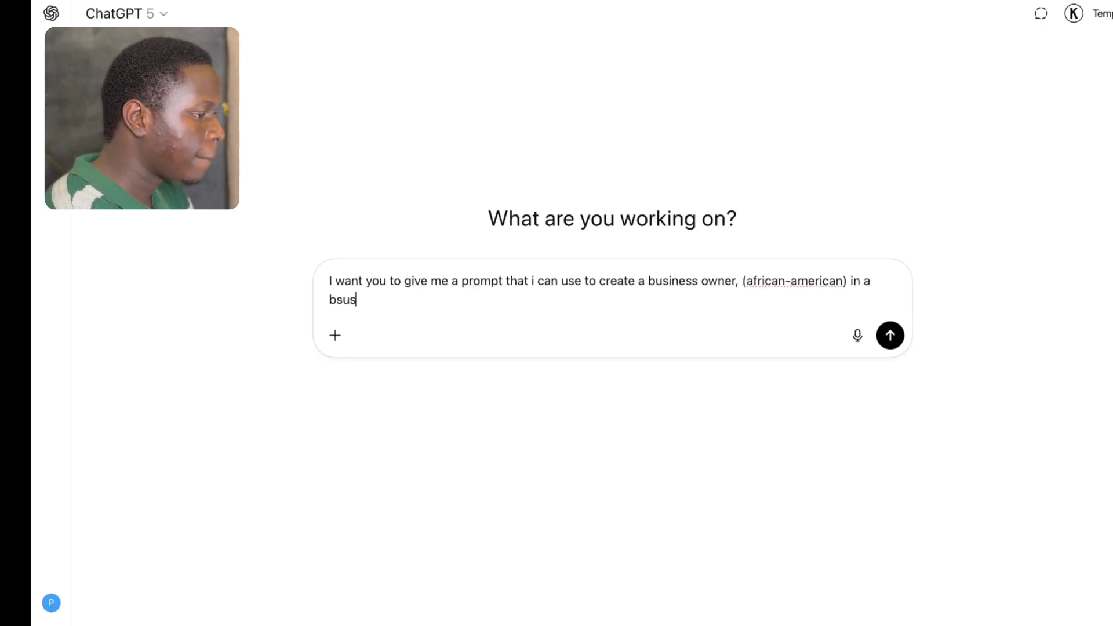
{"action": "key", "text": "BackSpace"}
{"action": "key", "text": "BackSpace"}
{"action": "key", "text": "BackSpace"}
{"action": "type", "text": "s"}
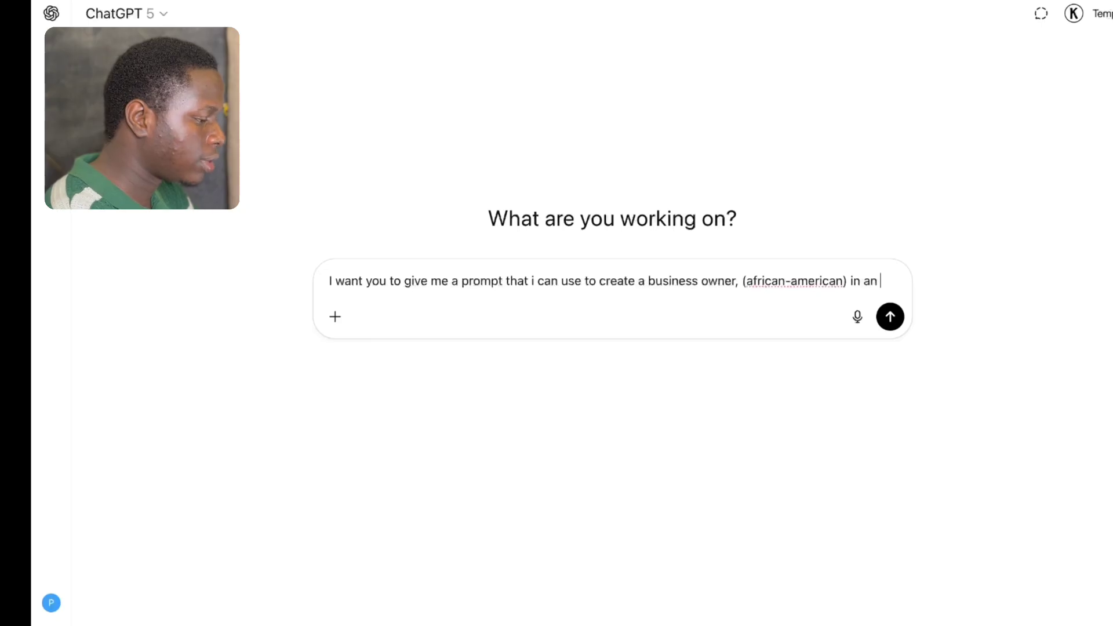
{"action": "type", "text": "fice"}
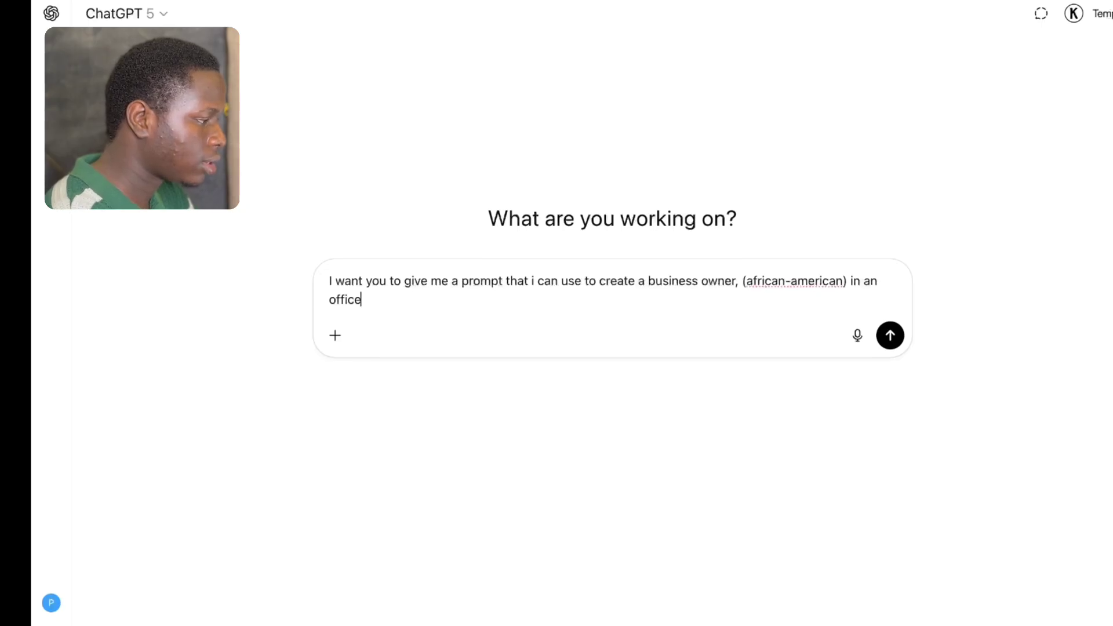
Extend the message with the image quality requirement ", it should be 4k high quality.".
{"action": "type", "text": ", it shopul"}
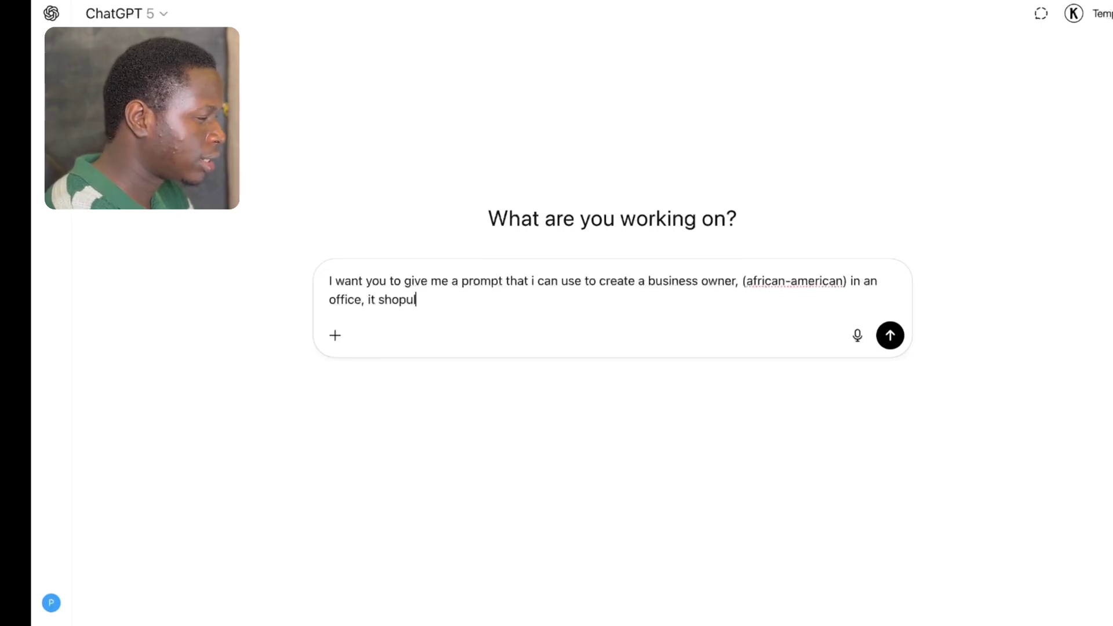
{"action": "key", "text": "BackSpace"}
{"action": "key", "text": "BackSpace"}
{"action": "key", "text": "BackSpace"}
{"action": "type", "text": "uld be "}
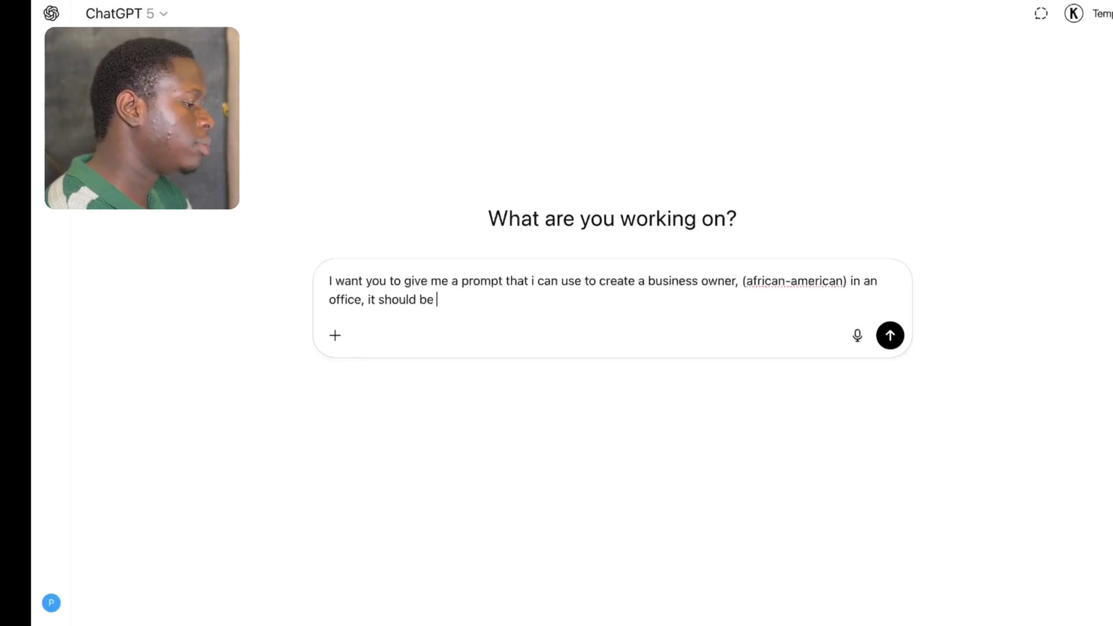
{"action": "type", "text": "4k hig"}
{"action": "key", "text": "BackSpace"}
{"action": "type", "text": "hi"}
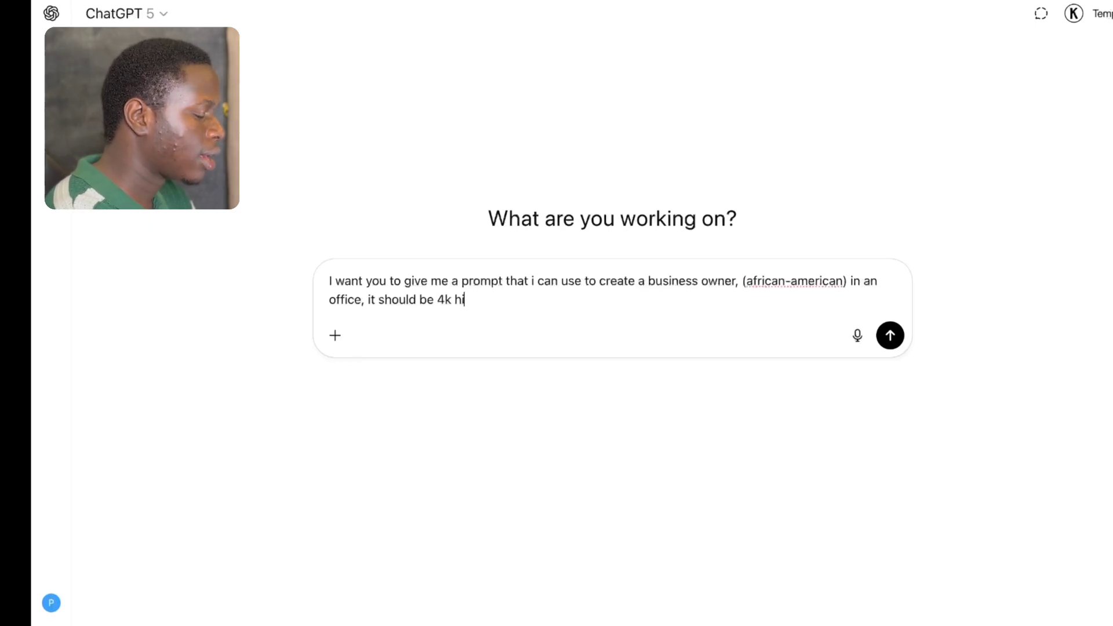
{"action": "type", "text": "gh quailty"}
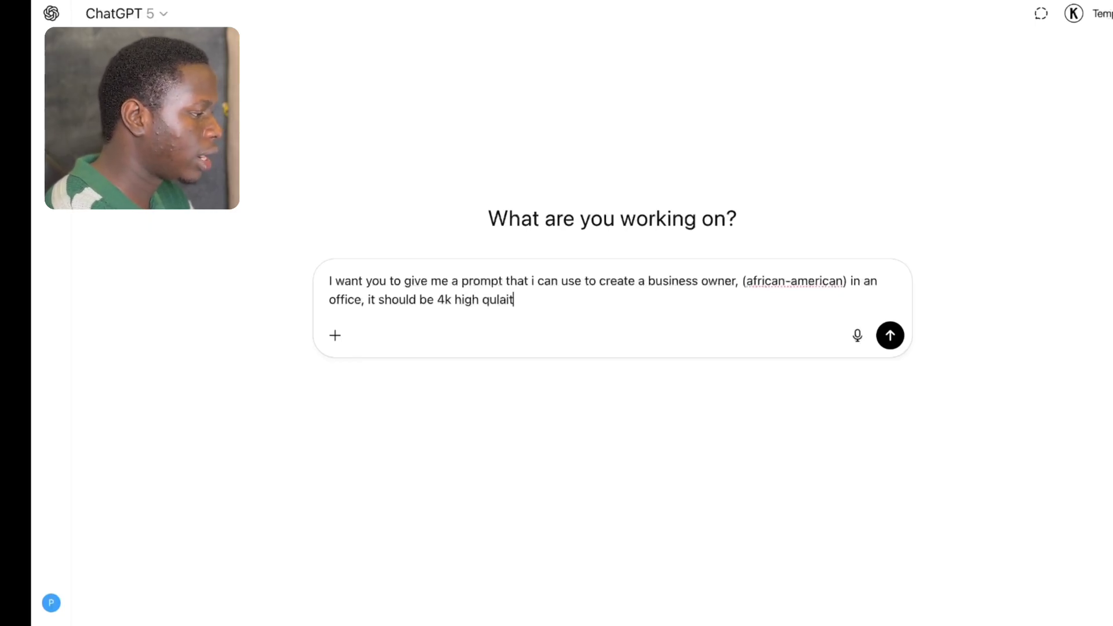
{"action": "key", "text": "BackSpace"}
{"action": "key", "text": "BackSpace"}
{"action": "key", "text": "BackSpace"}
{"action": "key", "text": "BackSpace"}
{"action": "key", "text": "BackSpace"}
{"action": "type", "text": "ality."}
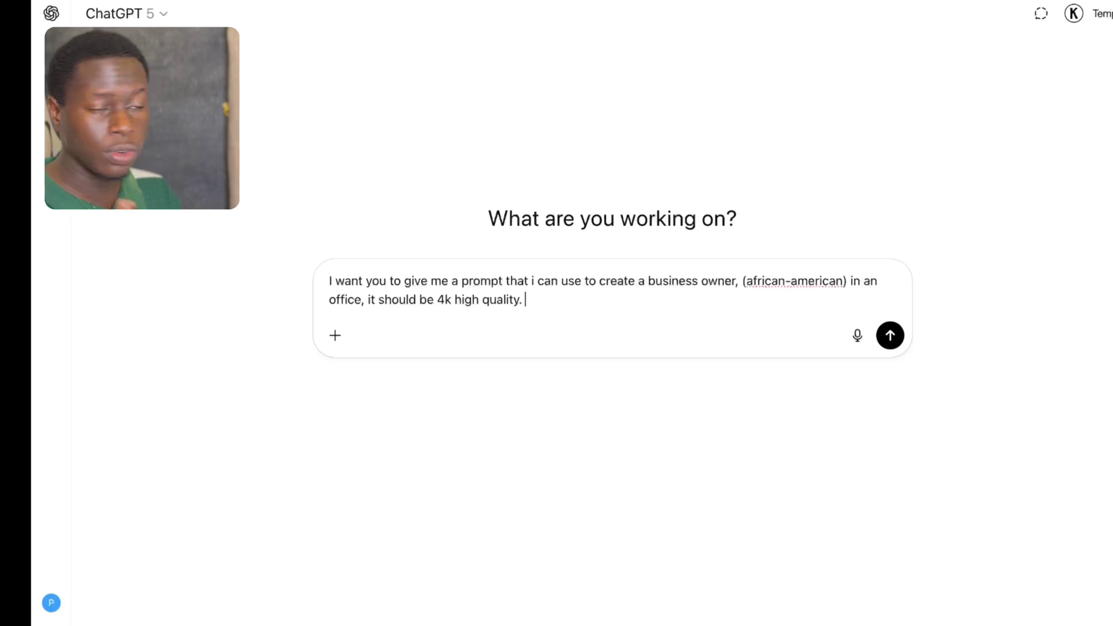
Add "Now this image, i would love to turn it into a talking video, so be sure everything is properly aligned." and send the message.
{"action": "type", "text": "Now this image "}
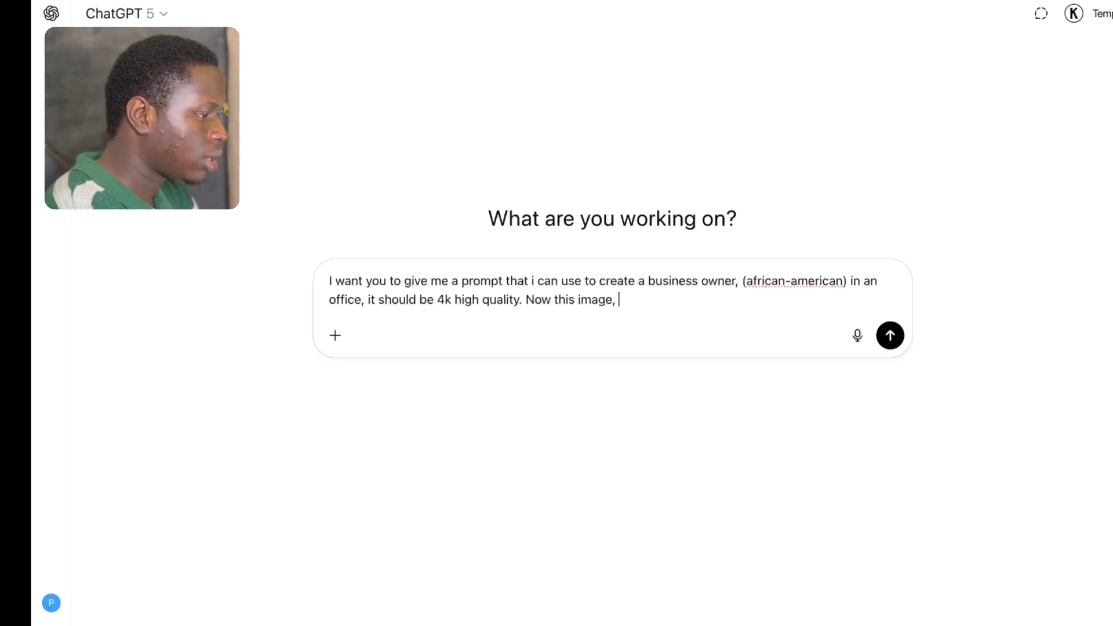
{"action": "type", "text": " i would lo"}
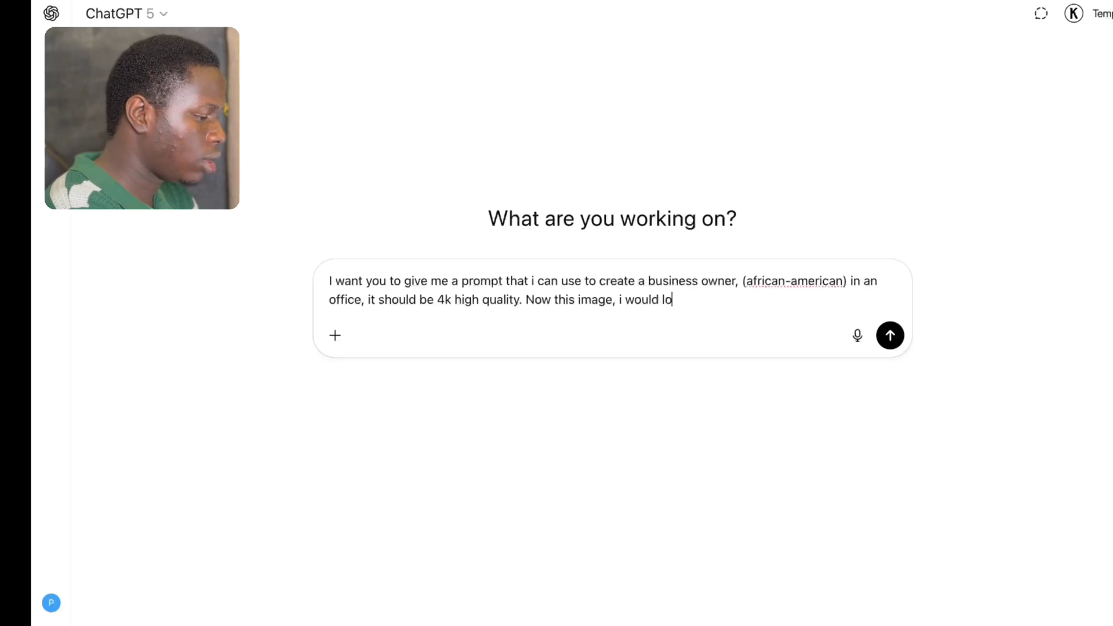
{"action": "type", "text": "ve to turn "}
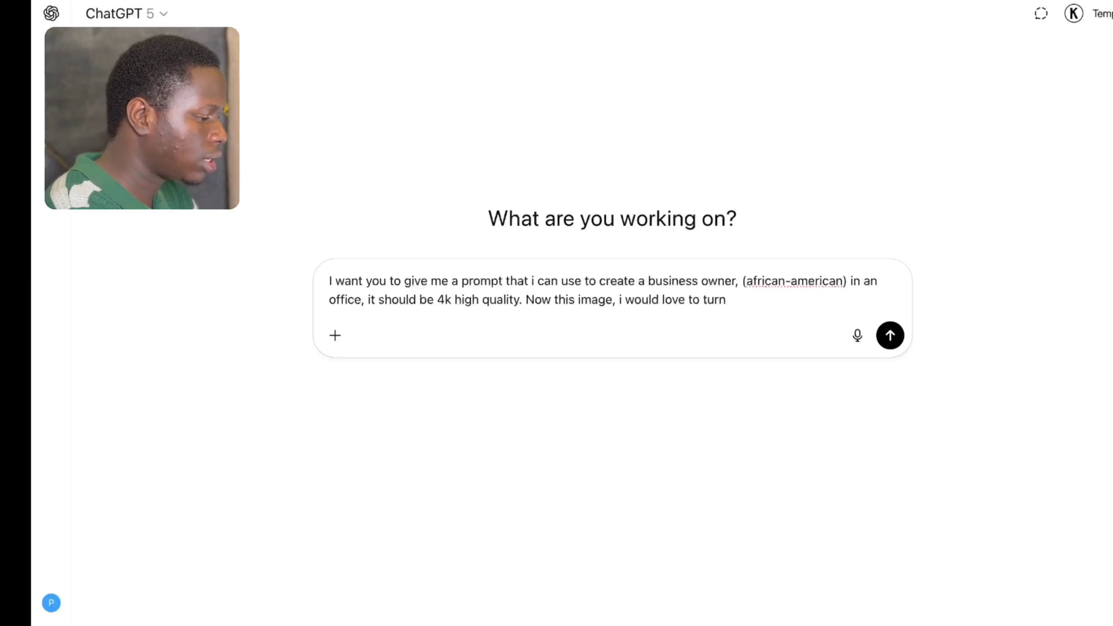
{"action": "type", "text": "it into a tal"}
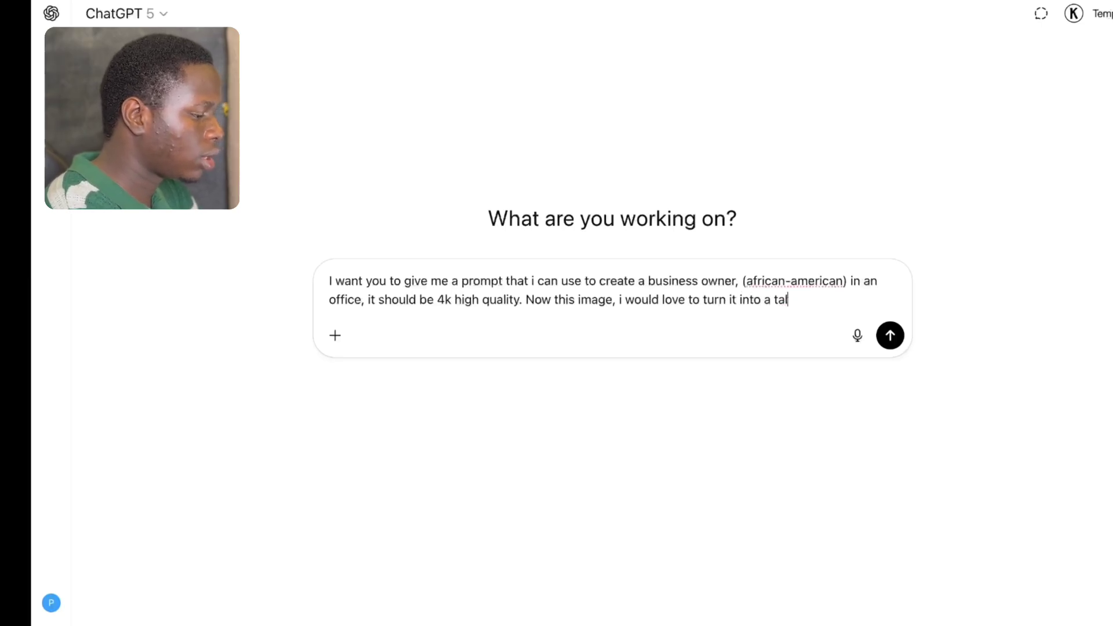
{"action": "type", "text": "king vi"}
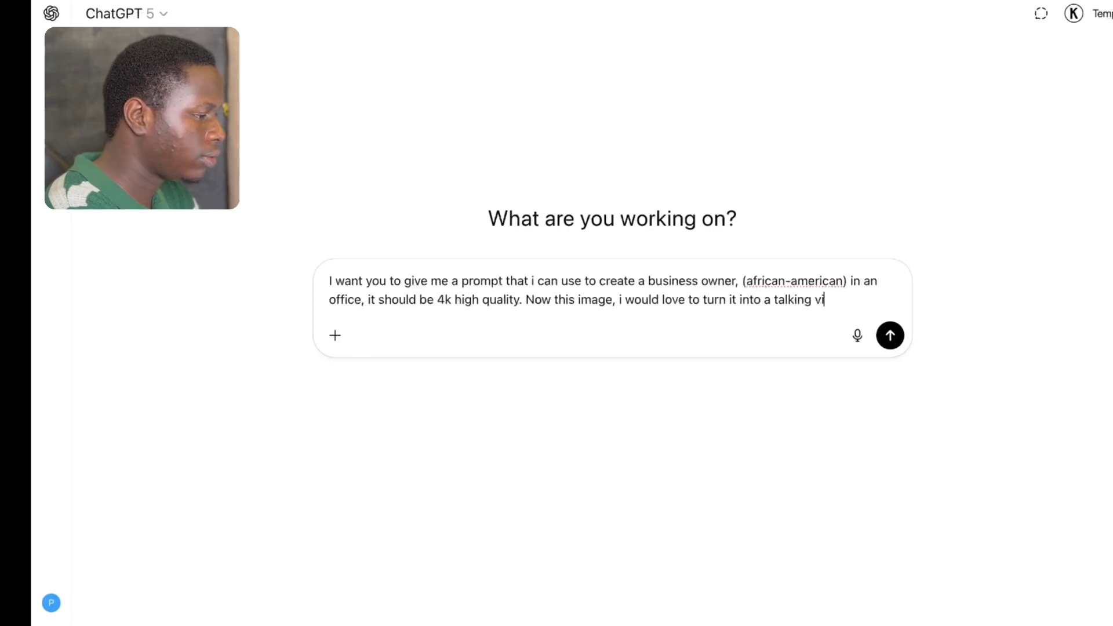
{"action": "type", "text": "deo, so be sure everythi"}
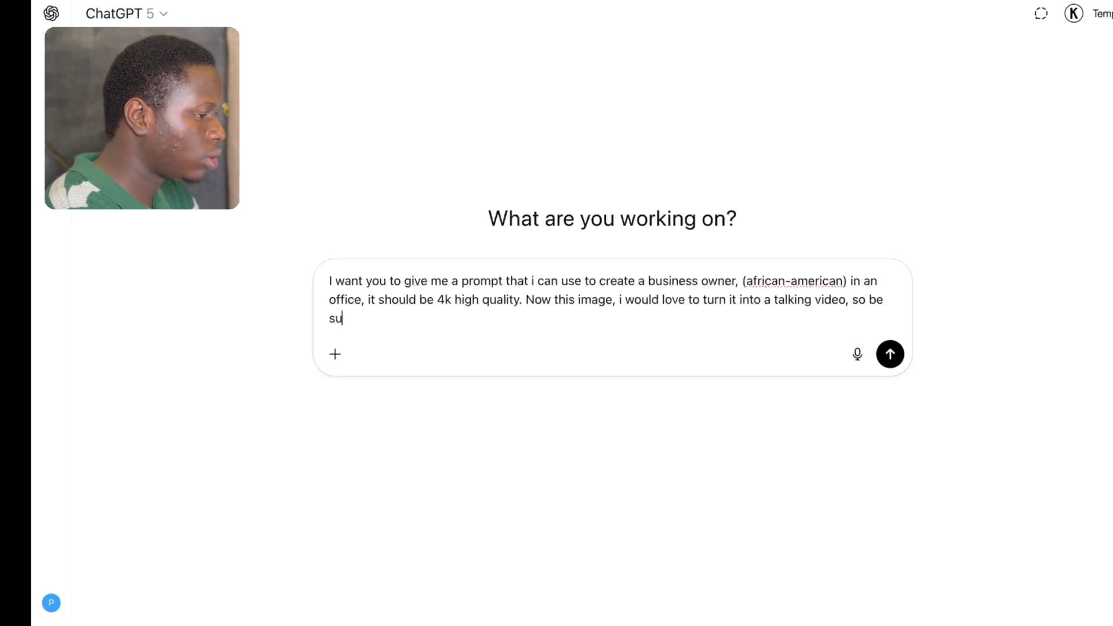
{"action": "type", "text": "ng is [r"}
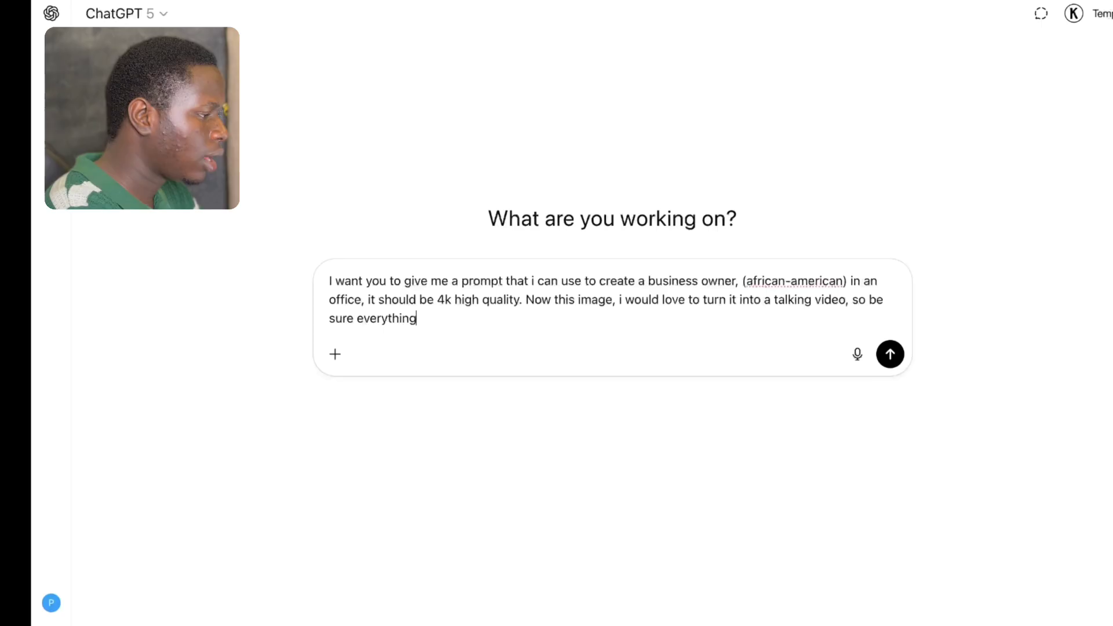
{"action": "key", "text": "BackSpace"}
{"action": "key", "text": "BackSpace"}
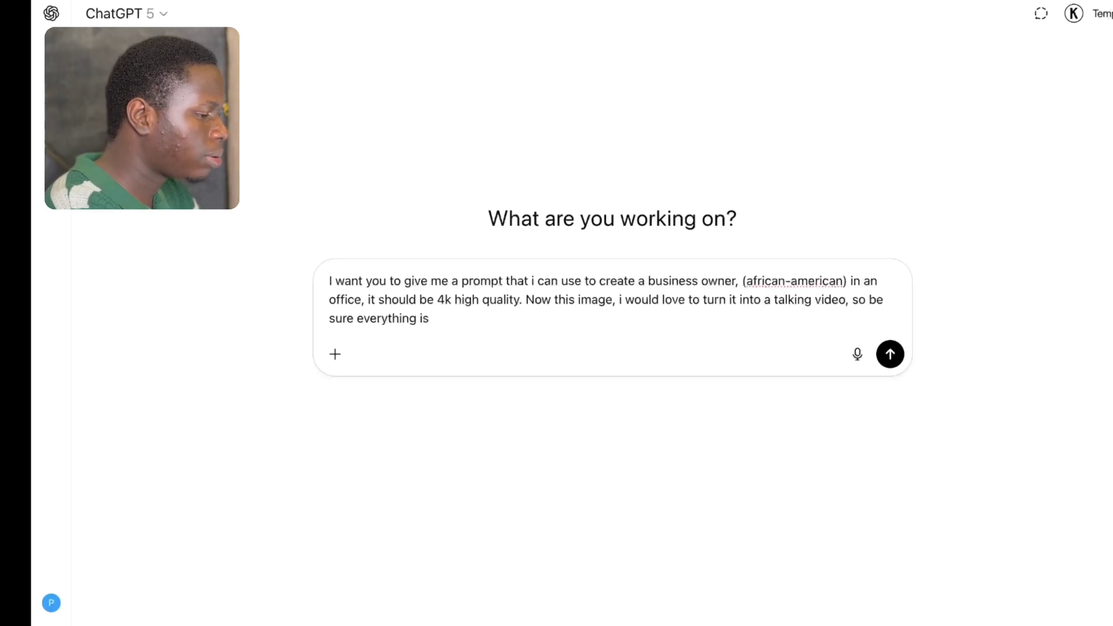
{"action": "type", "text": "properly aligh"}
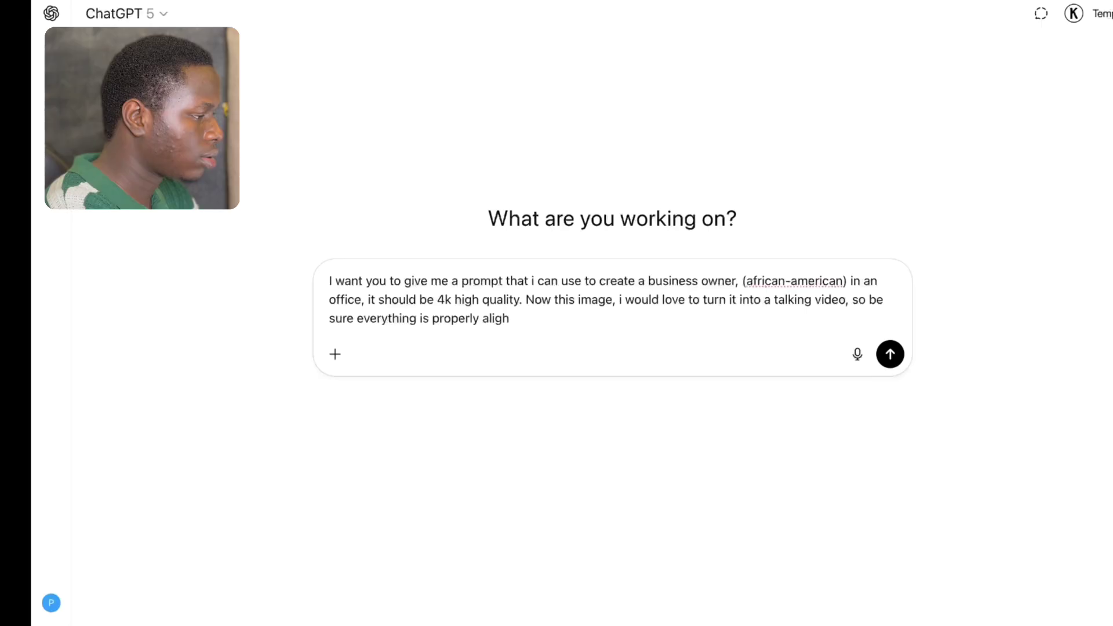
{"action": "key", "text": "BackSpace"}
{"action": "type", "text": "ne"}
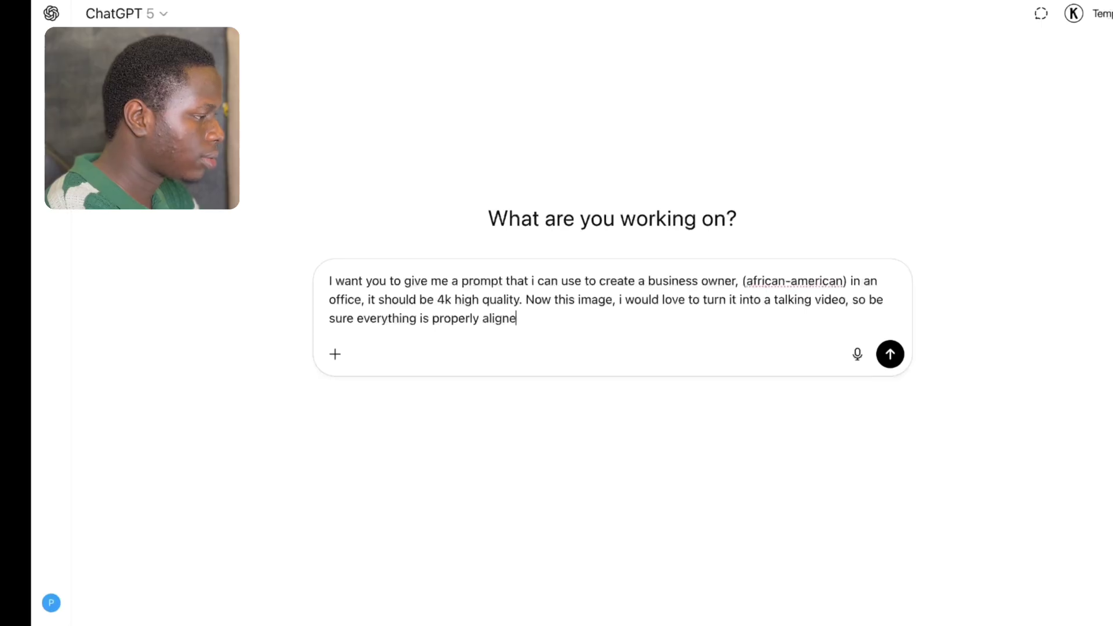
{"action": "type", "text": "d."}
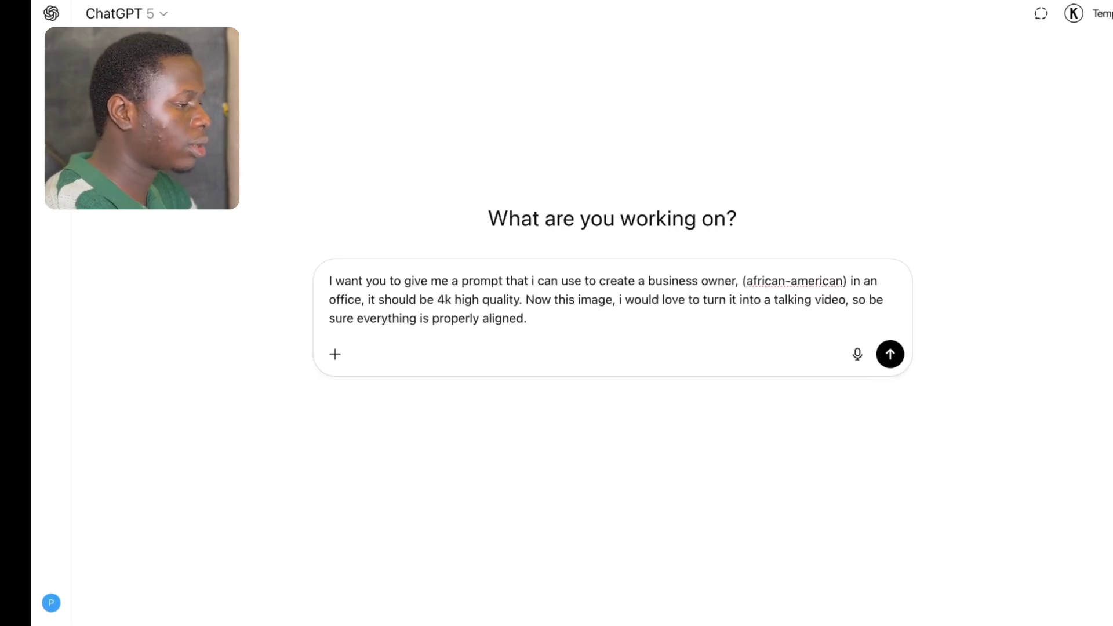
{"action": "key", "text": "Return"}
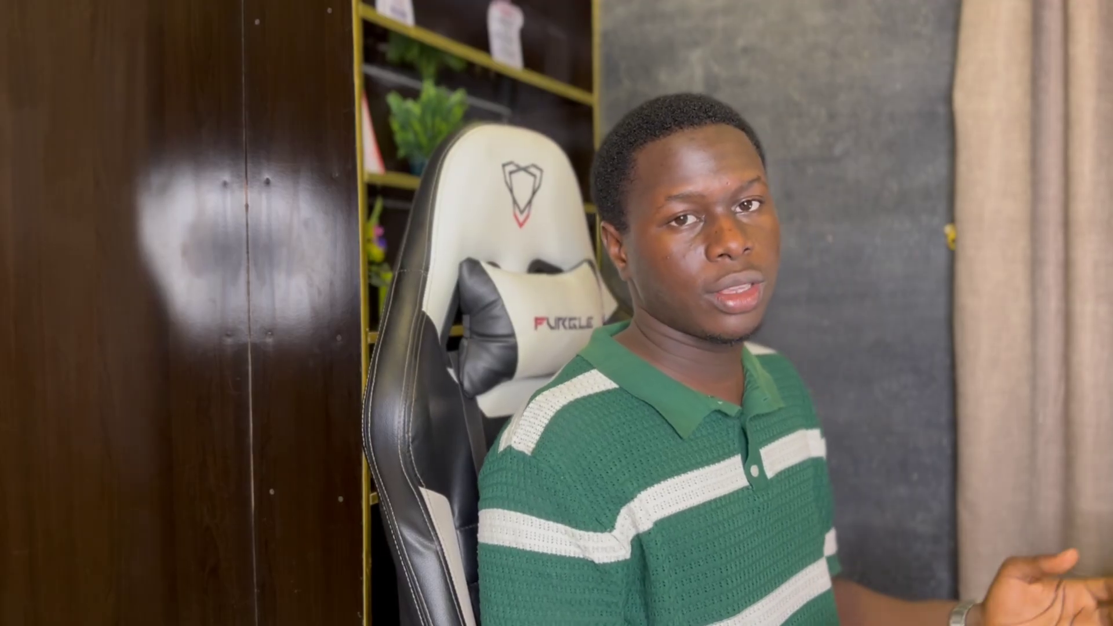
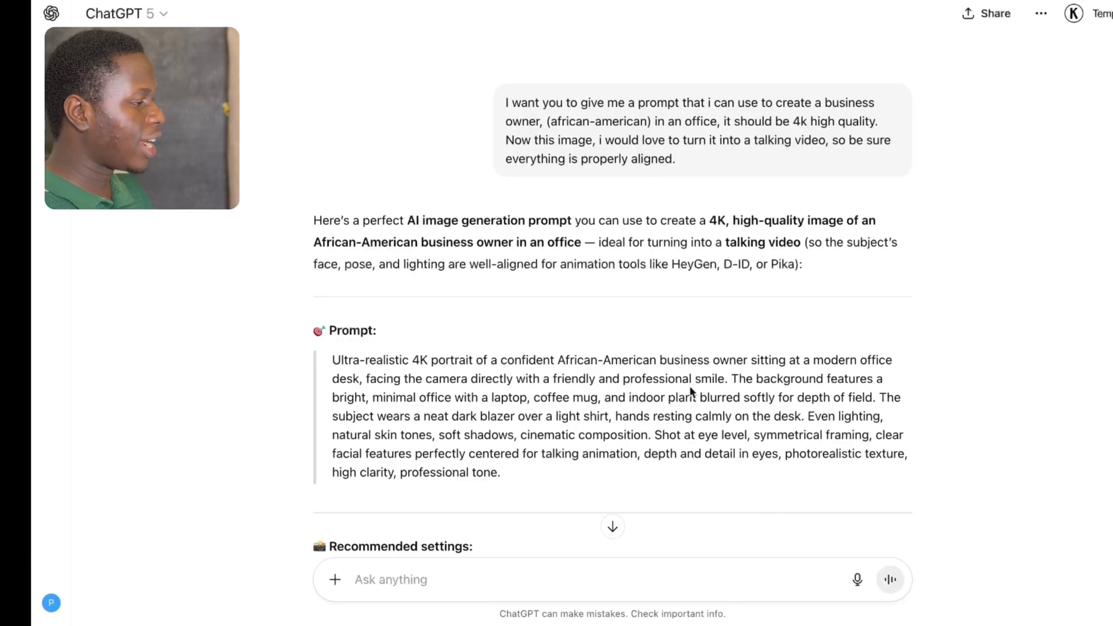
Examine the generated image prompt and its recommended settings in the reply.
{"action": "scroll", "coordinate": [690, 385], "scroll_direction": "down", "scroll_amount": 3}
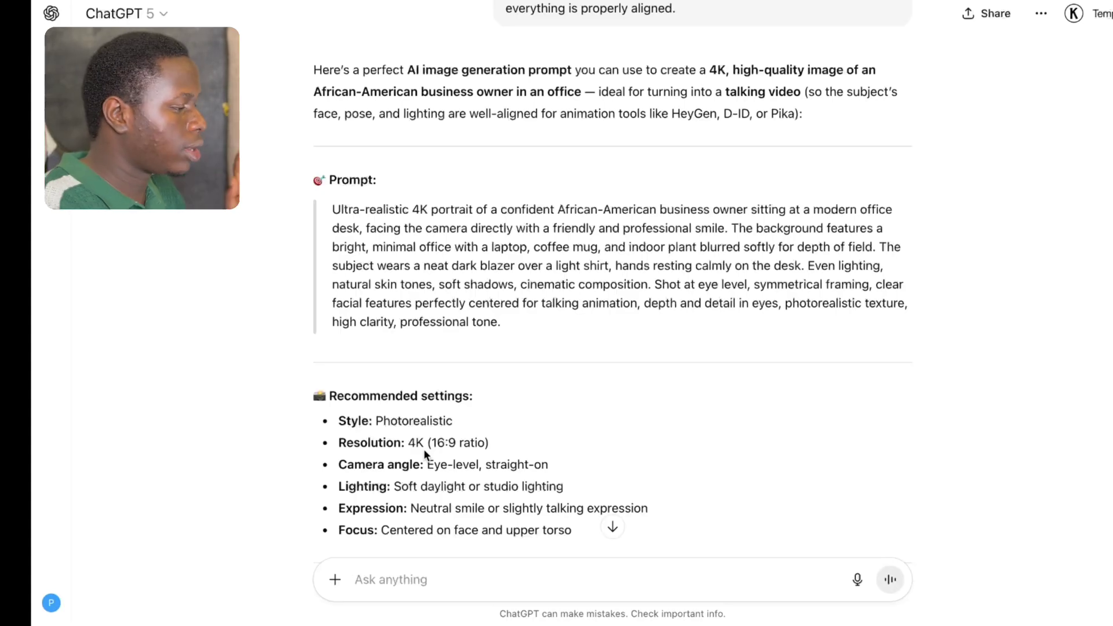
{"action": "scroll", "coordinate": [541, 459], "scroll_direction": "down", "scroll_amount": 1}
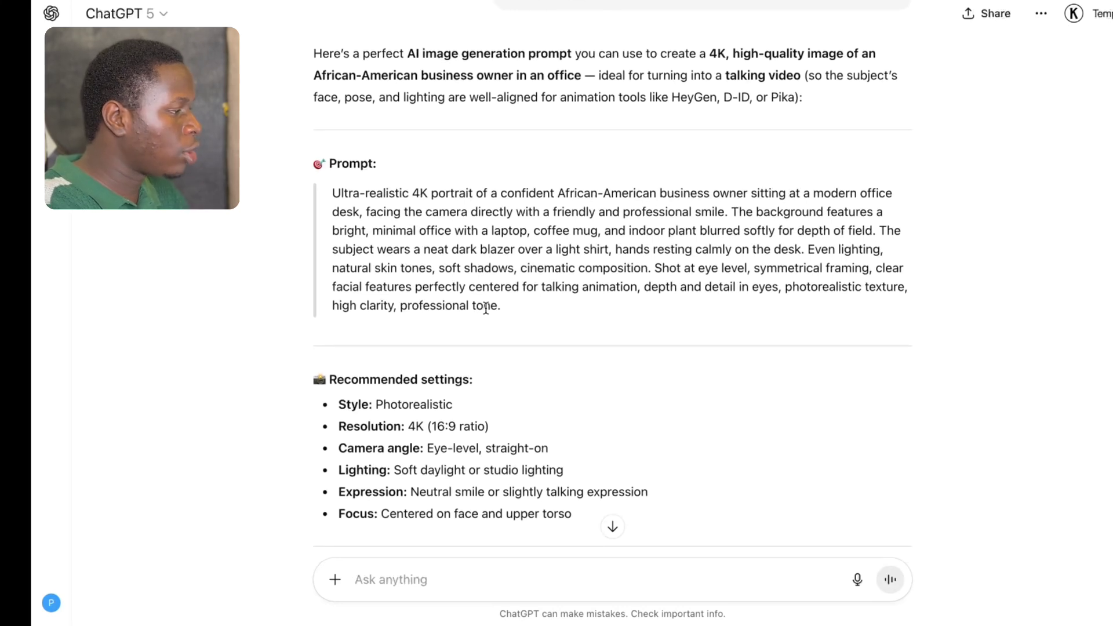
Copy the full image-generation prompt text from the ChatGPT reply.
{"action": "left_click_drag", "start_coordinate": [510, 306], "coordinate": [329, 190]}
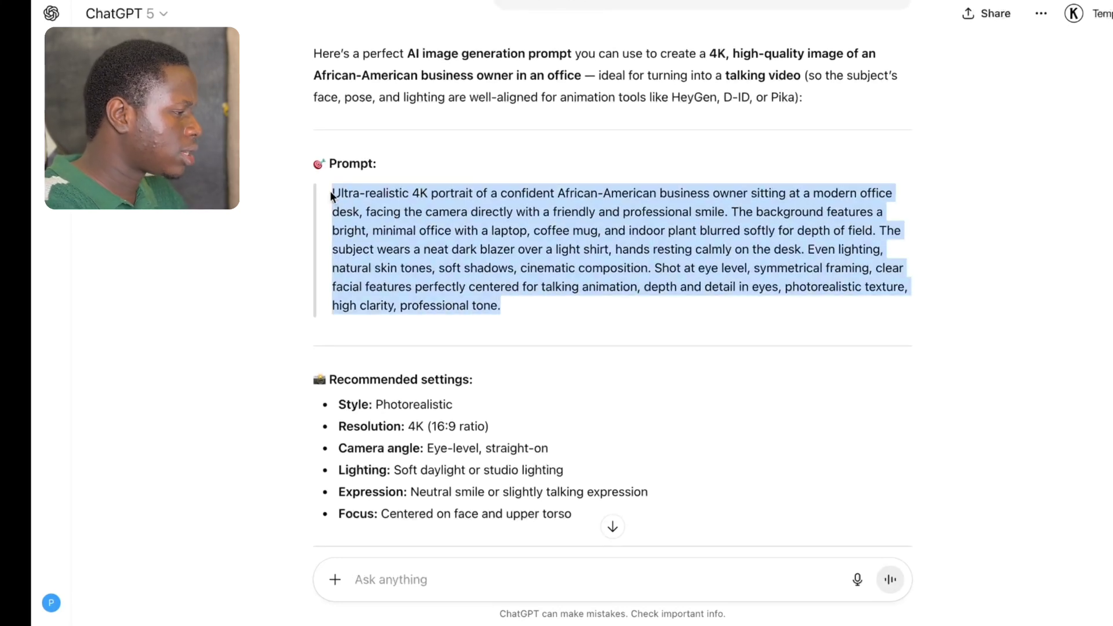
{"action": "right_click", "coordinate": [364, 199]}
{"action": "left_click", "coordinate": [385, 235]}
Open Google Labs in a new browser page, launch Whisk and enter its image creation tool.
{"action": "left_click", "coordinate": [197, 309]}
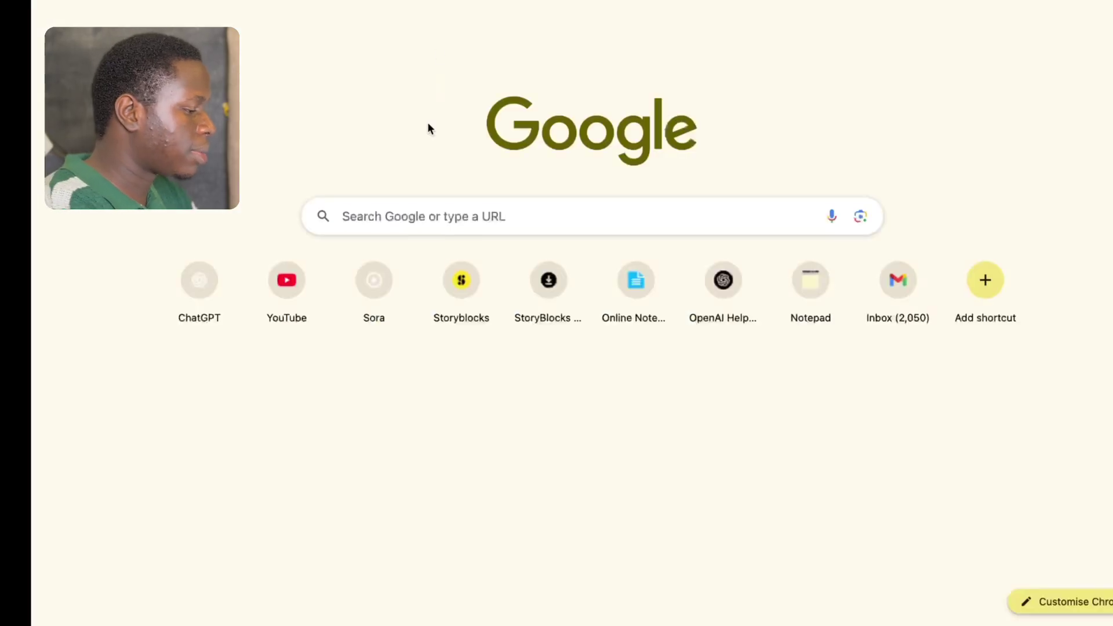
{"action": "type", "text": "ogle labs"}
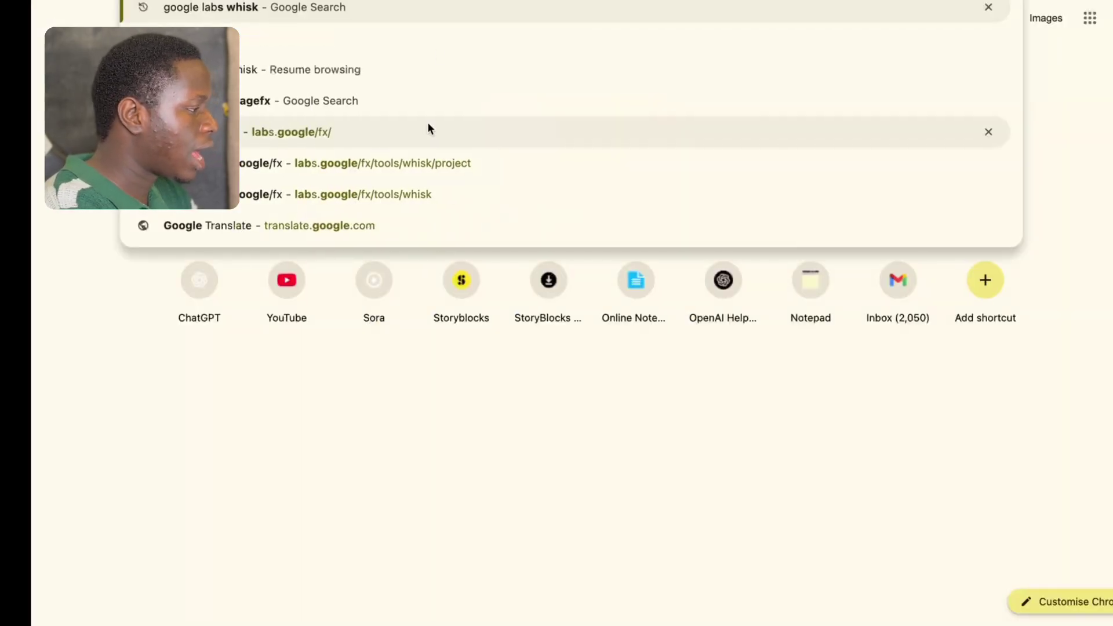
{"action": "key", "text": "Return"}
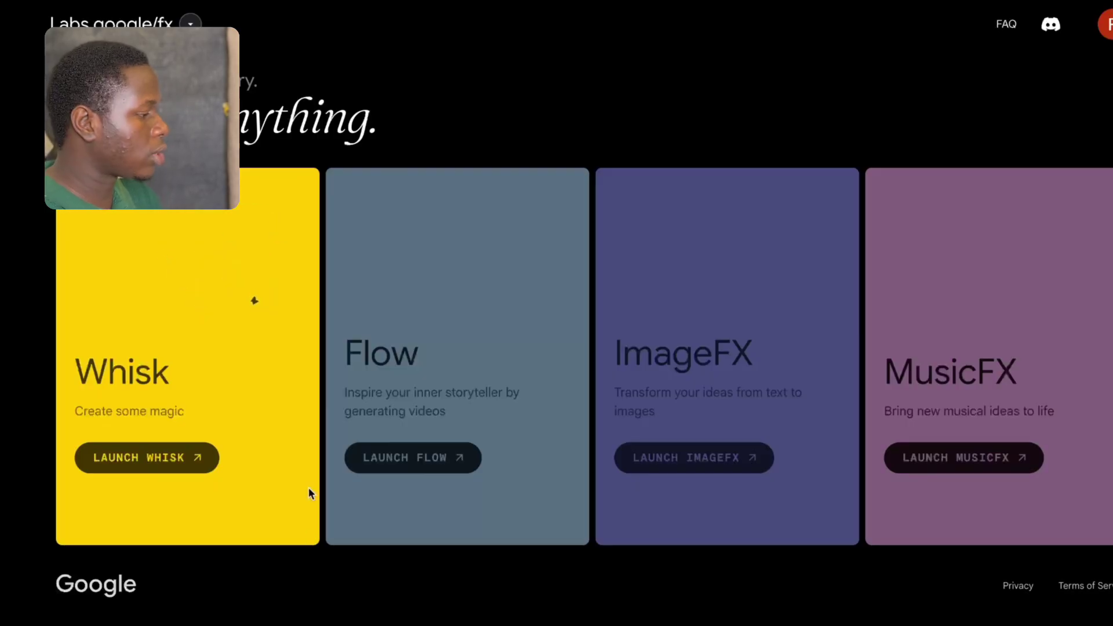
{"action": "left_click", "coordinate": [124, 456]}
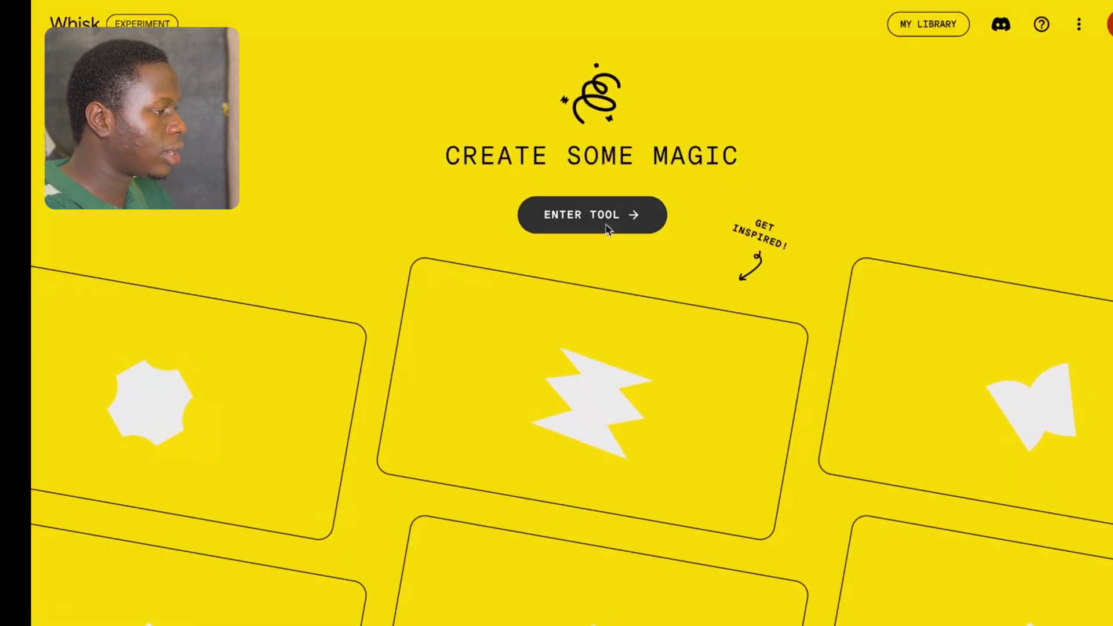
{"action": "left_click", "coordinate": [603, 219]}
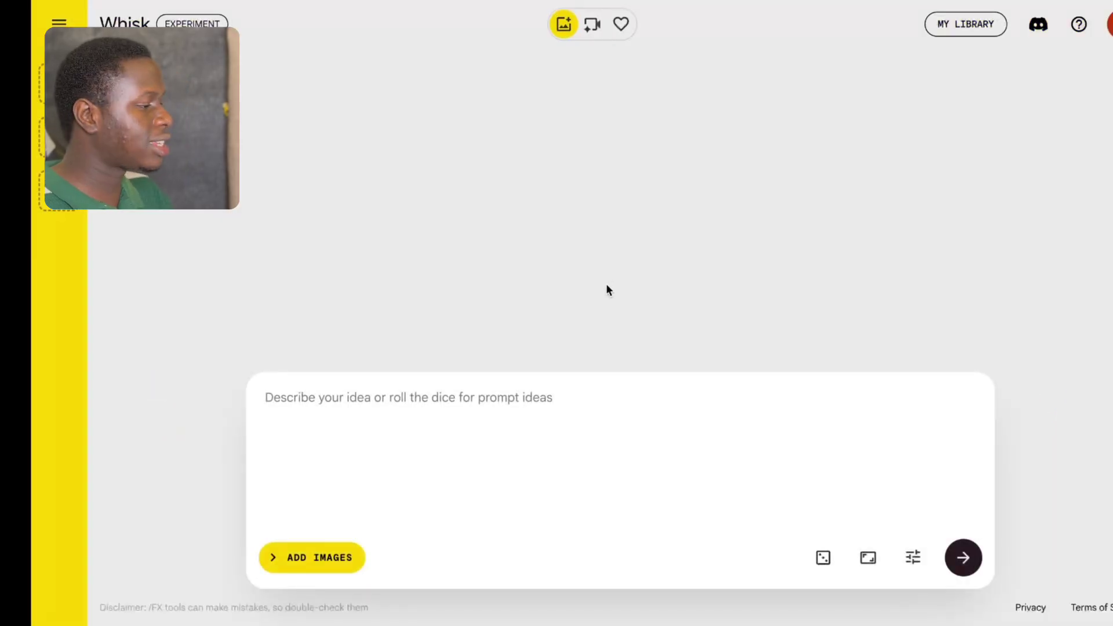
Generate images in Whisk from the copied portrait prompt and download the first result, the man facing the camera.
{"action": "left_click", "coordinate": [307, 452]}
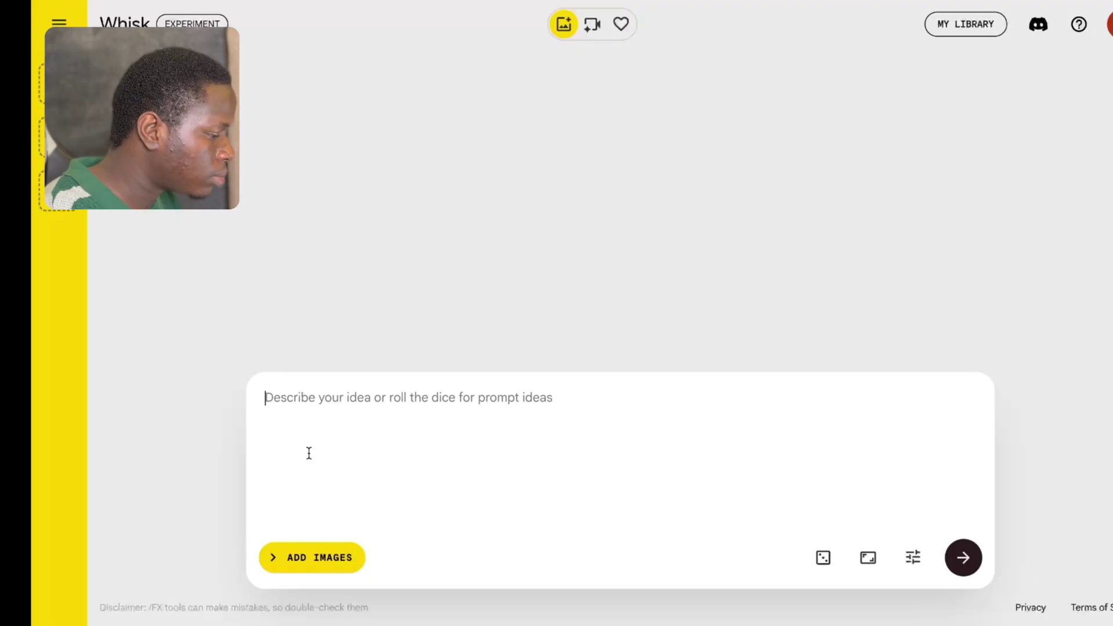
{"action": "key", "text": "ctrl+v"}
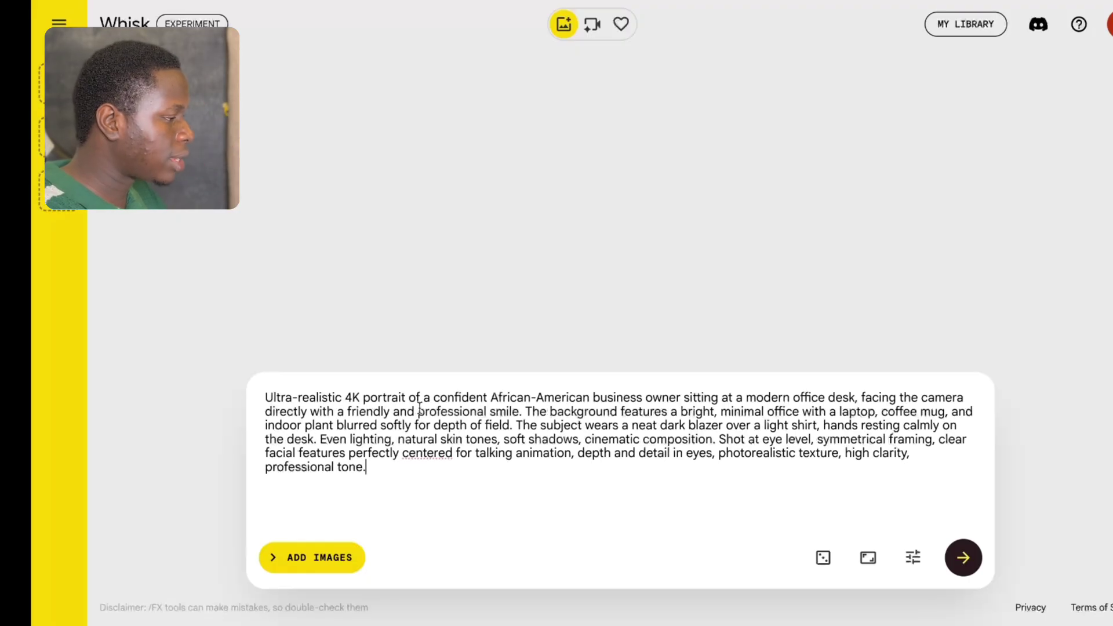
{"action": "left_click", "coordinate": [950, 561]}
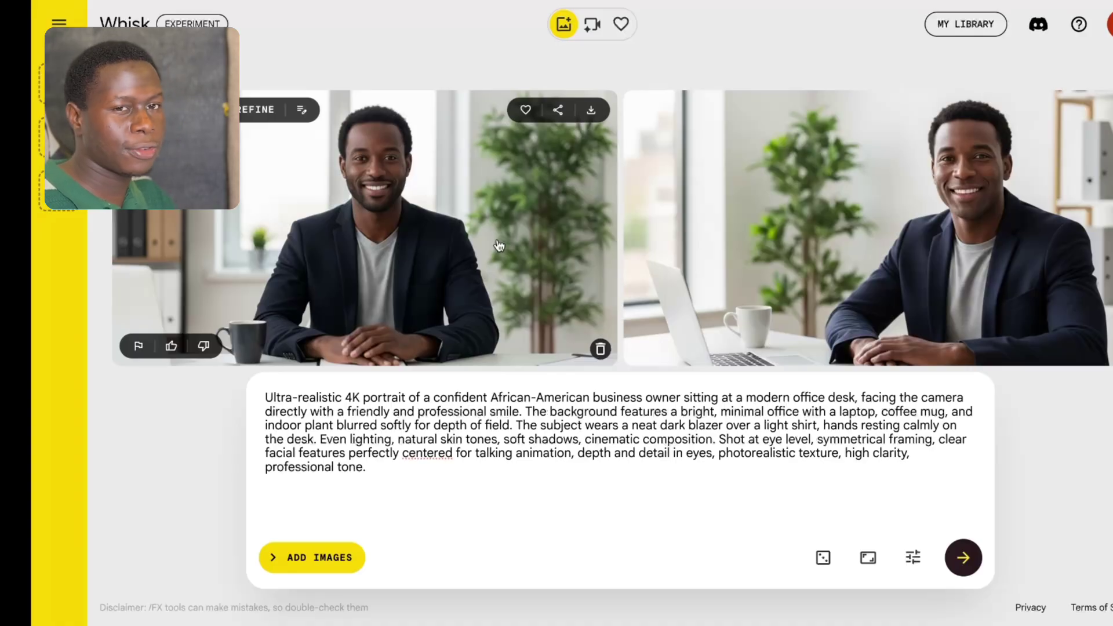
{"action": "left_click", "coordinate": [590, 109]}
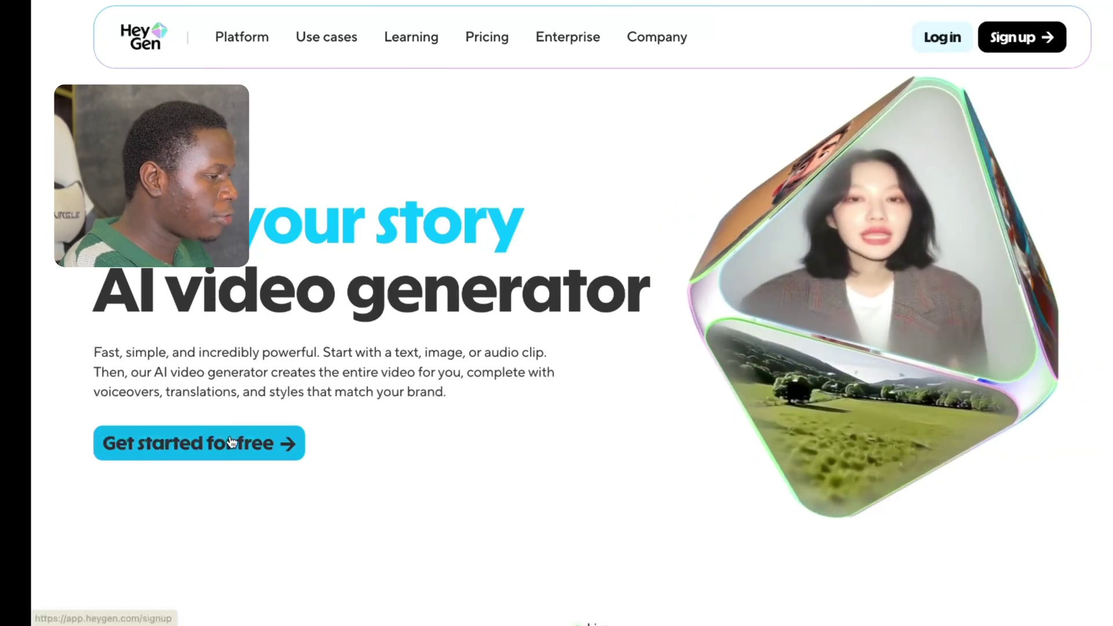
Get started for free on the HeyGen website and choose the Free plan.
{"action": "left_click", "coordinate": [231, 439]}
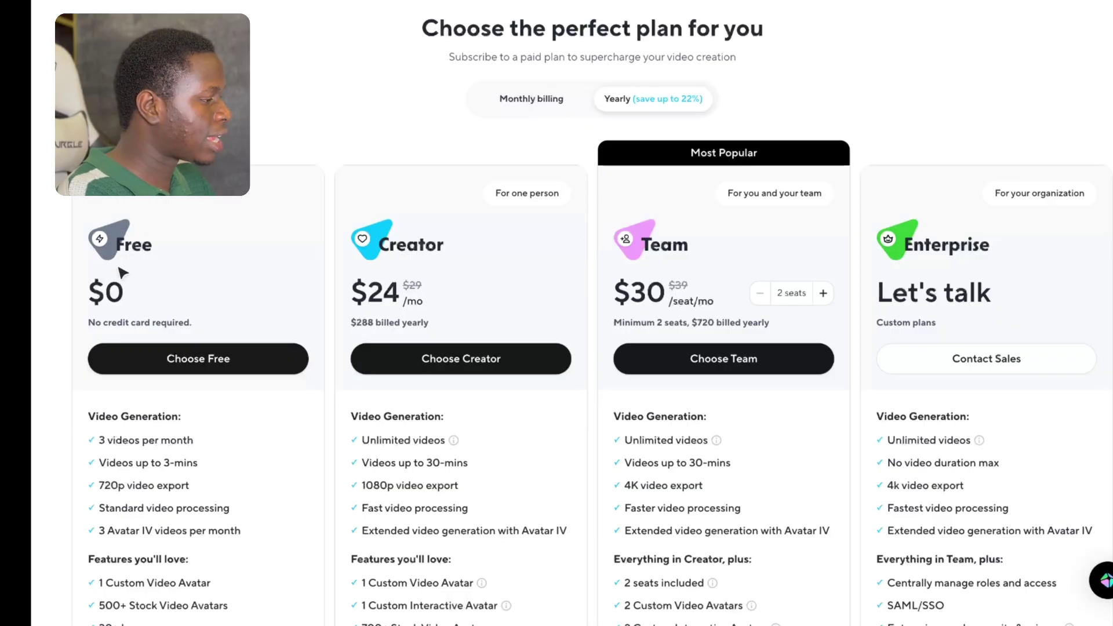
{"action": "left_click", "coordinate": [216, 371]}
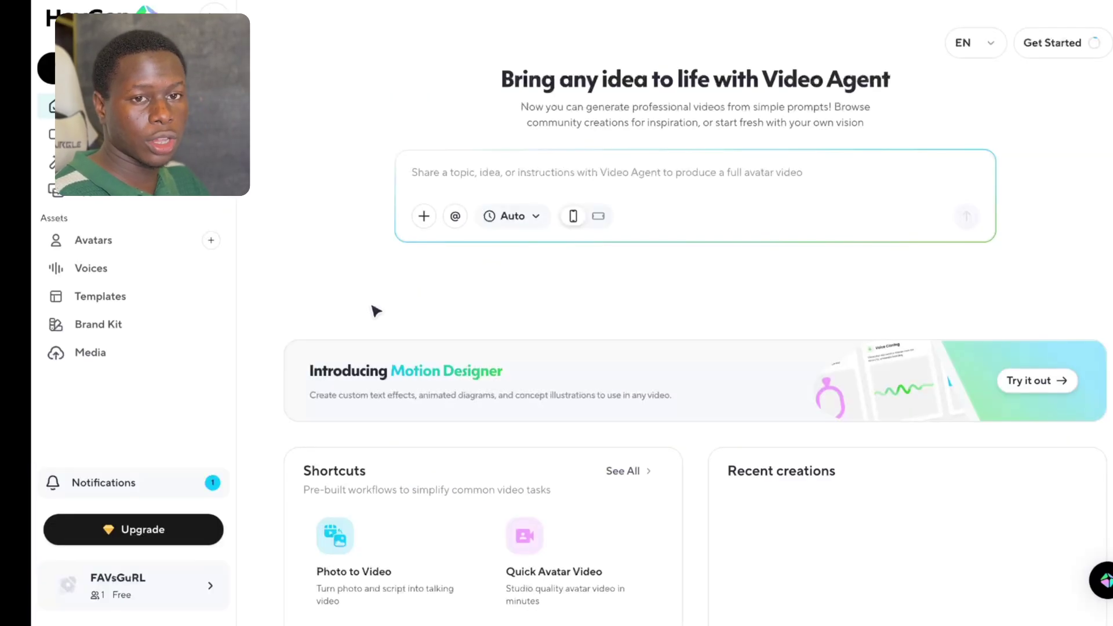
Start a Photo to Video project in HeyGen and upload the downloaded business owner portrait as its photo.
{"action": "scroll", "coordinate": [375, 312], "scroll_direction": "down", "scroll_amount": 3}
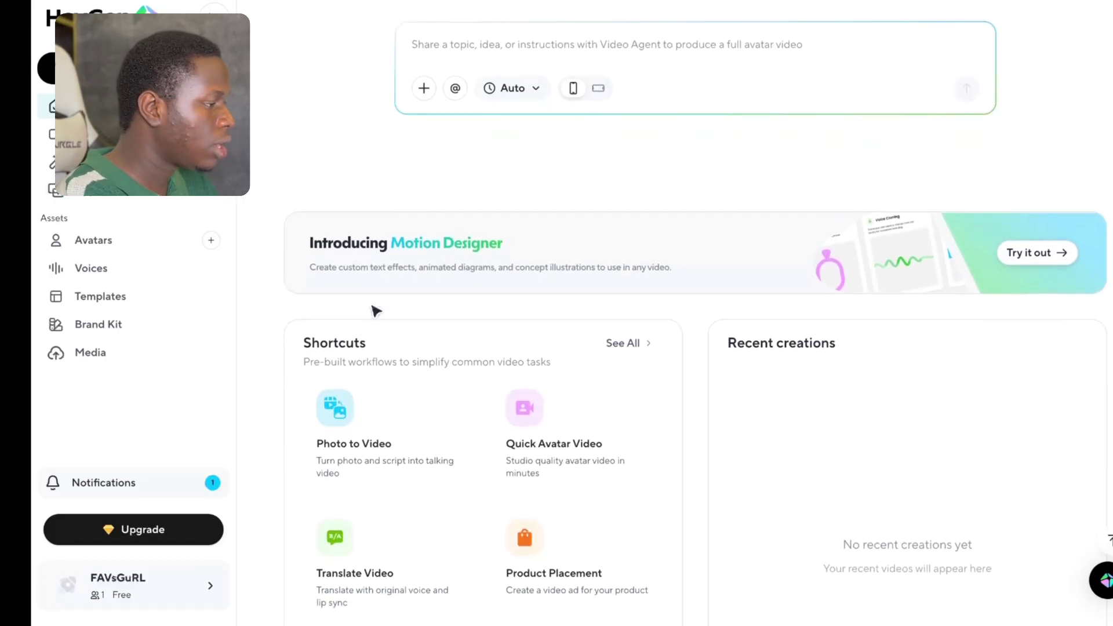
{"action": "left_click", "coordinate": [343, 451]}
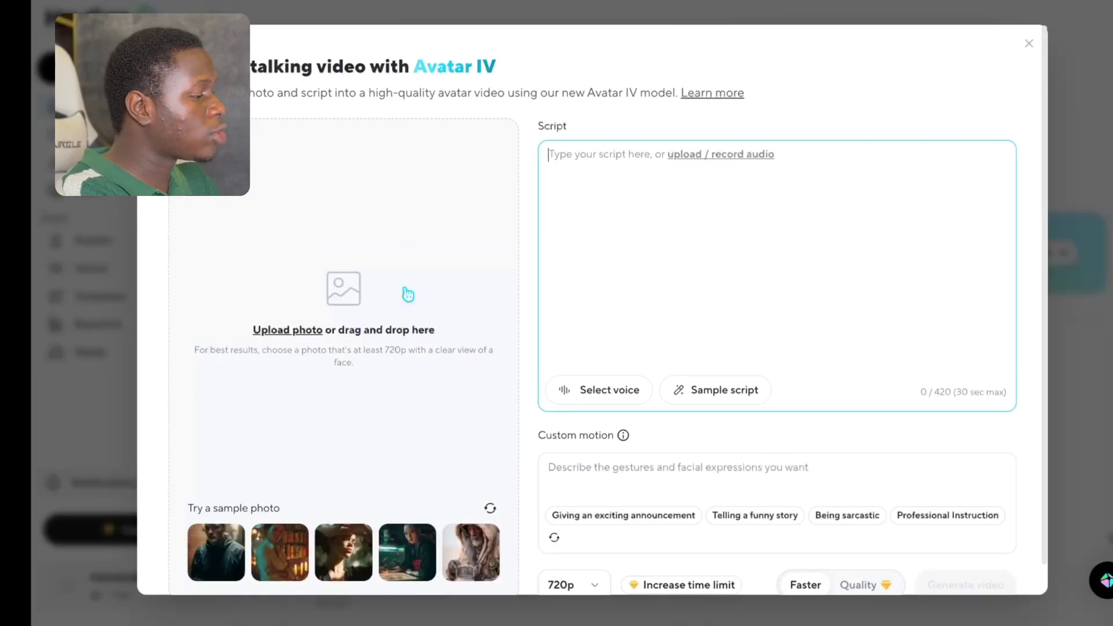
{"action": "left_click", "coordinate": [362, 297]}
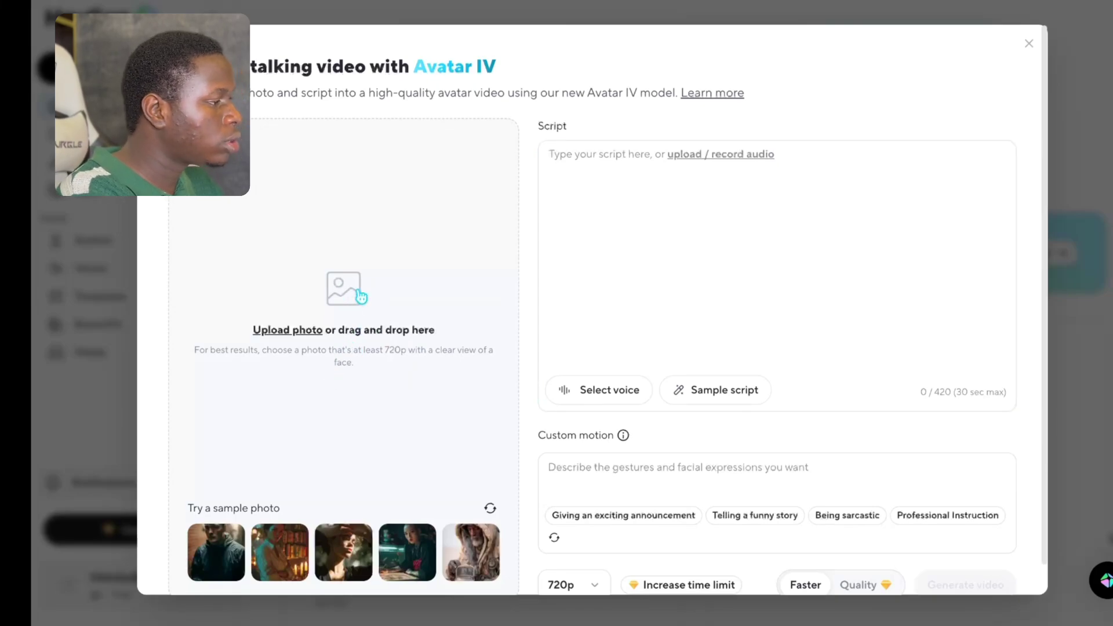
{"action": "left_click", "coordinate": [655, 228]}
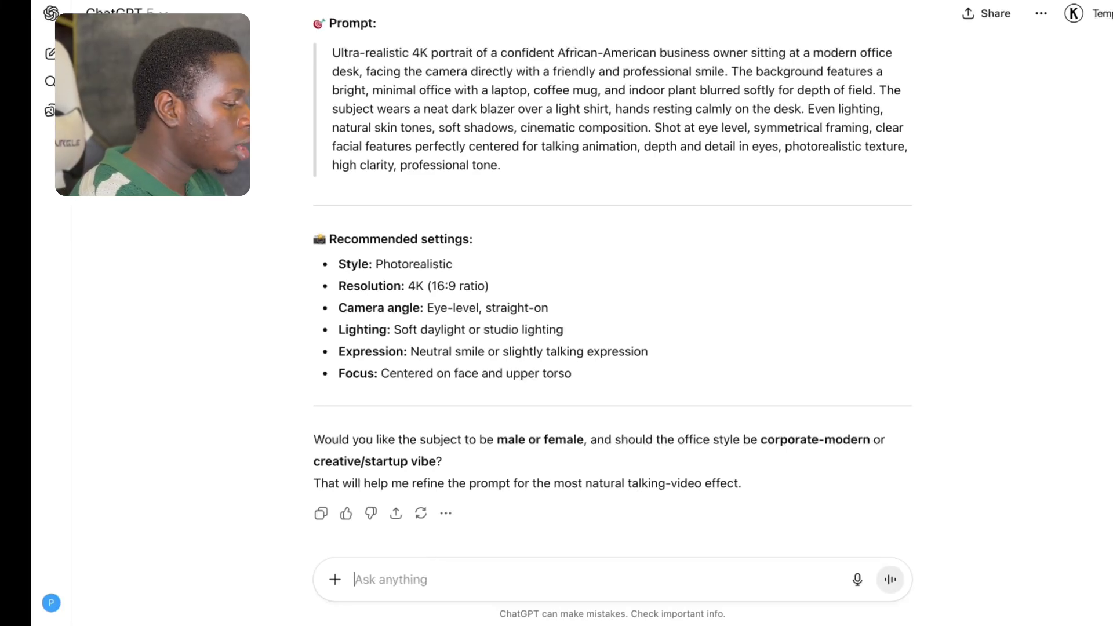
Switch to ChatGPT and write the message "give me words my character in the image that you made a prompt for can say".
{"action": "type", "text": "give me that"}
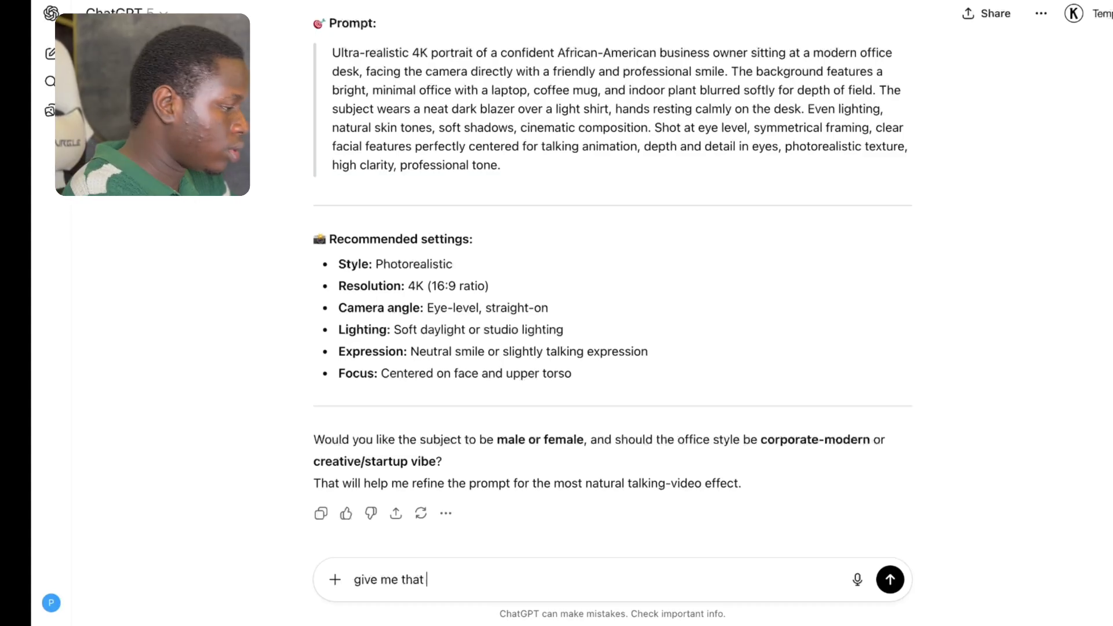
{"action": "key", "text": "BackSpace"}
{"action": "key", "text": "BackSpace"}
{"action": "key", "text": "BackSpace"}
{"action": "key", "text": "BackSpace"}
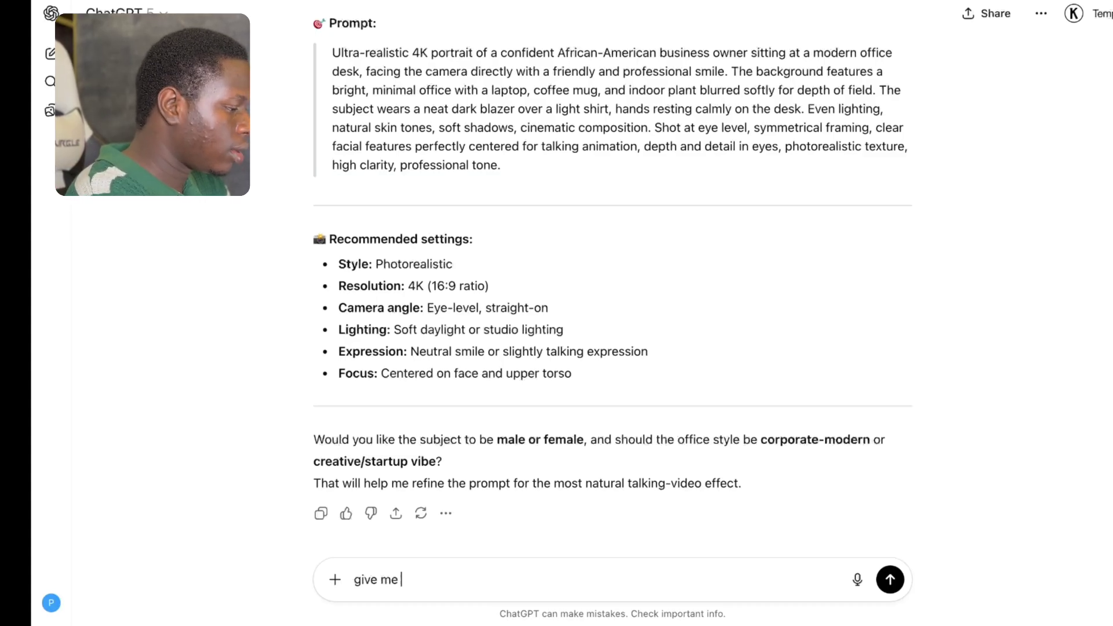
{"action": "type", "text": "words my"}
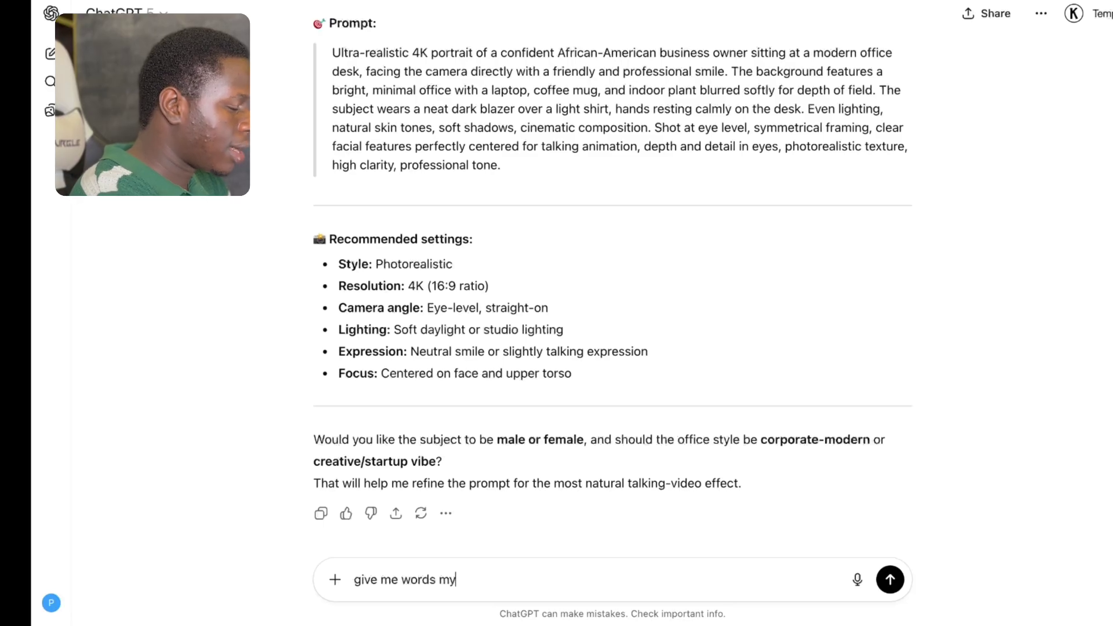
{"action": "type", "text": " character in the image"}
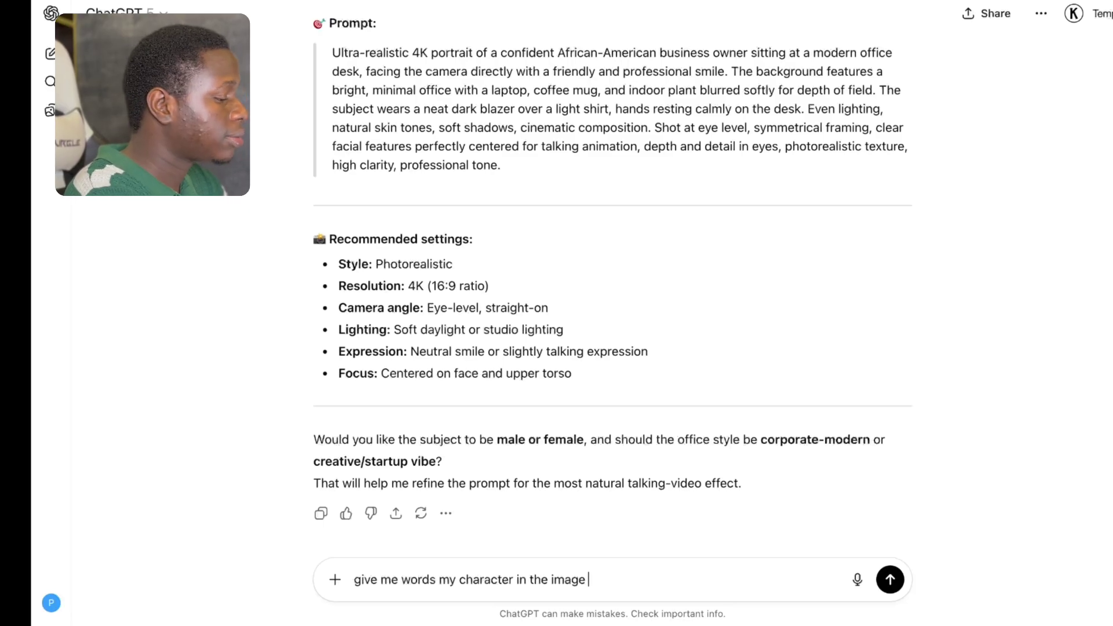
{"action": "type", "text": " th"}
{"action": "type", "text": "at yo"}
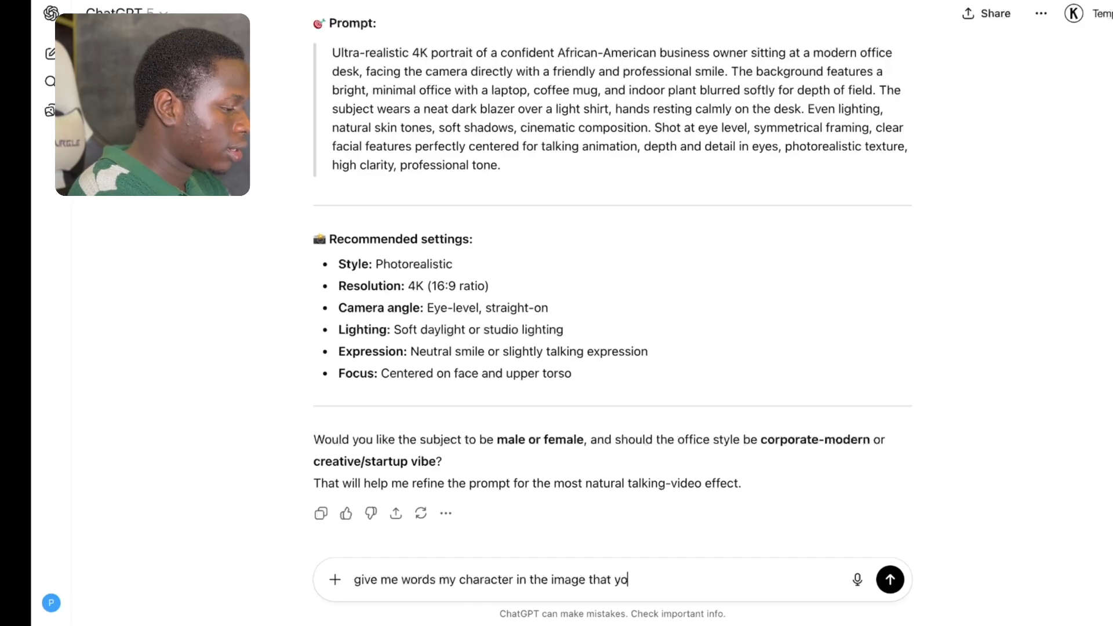
{"action": "type", "text": "u made a prom"}
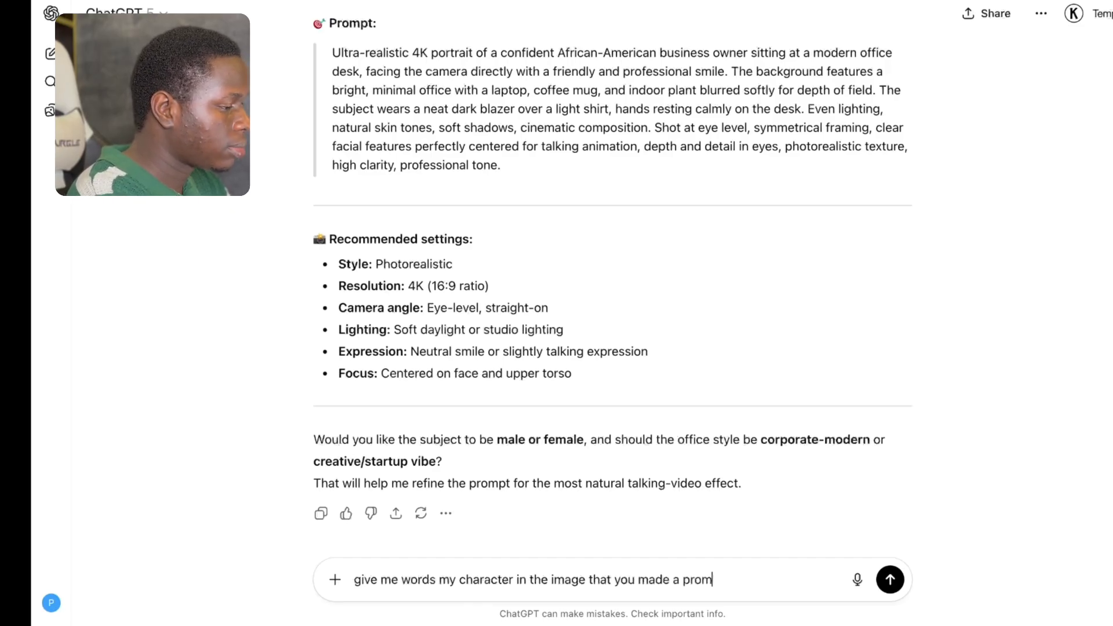
{"action": "type", "text": "pt for can say"}
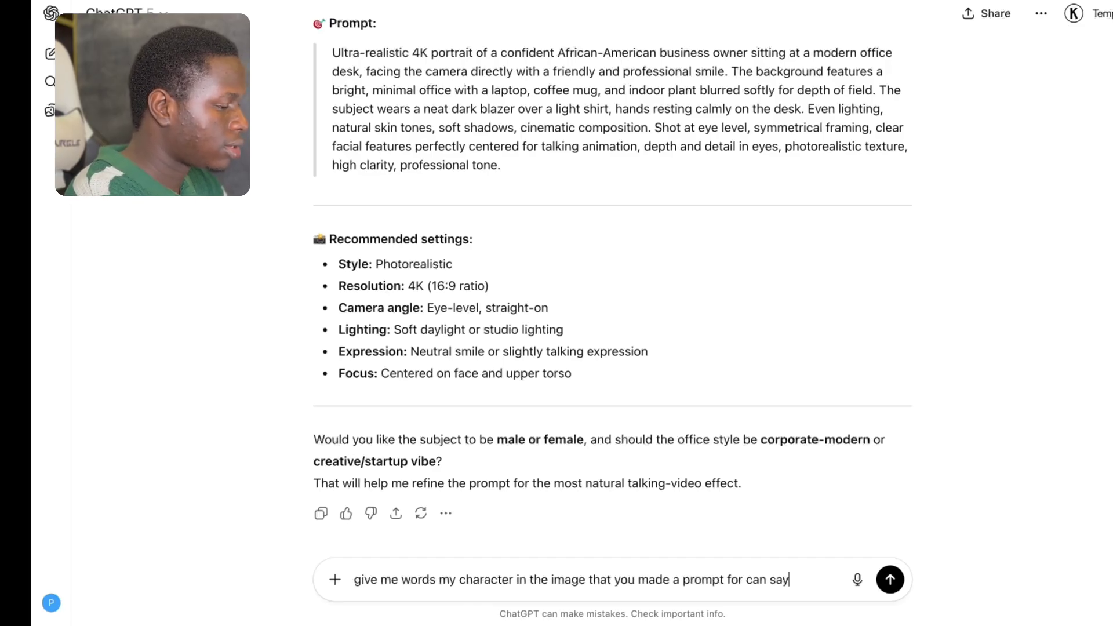
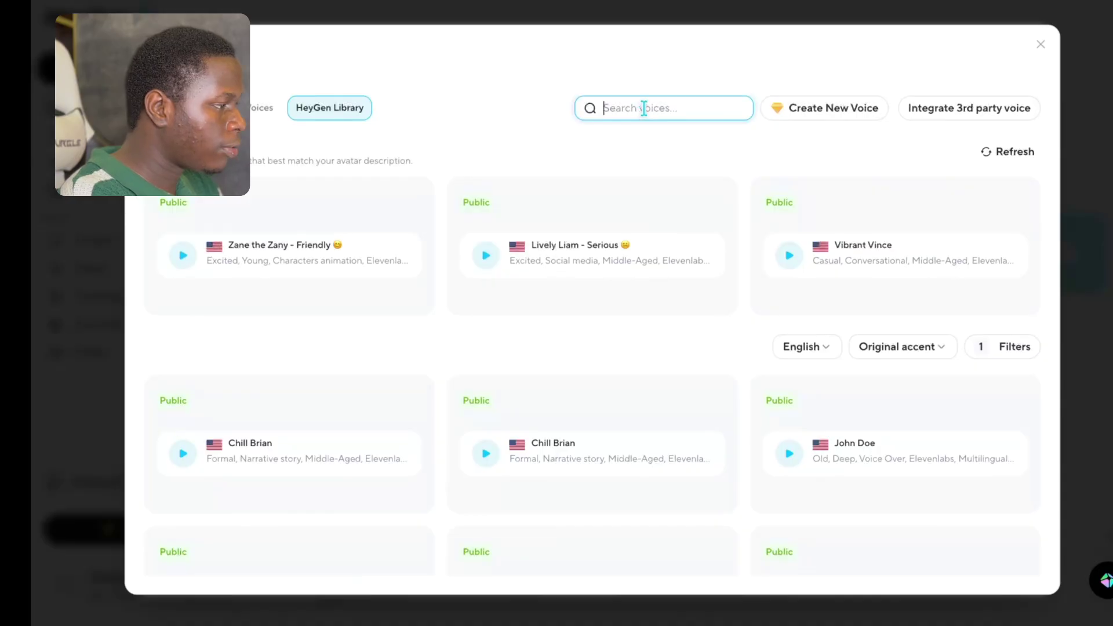
Search the HeyGen voice library for "Nigeria" and look through the matching voices.
{"action": "type", "text": "Nige"}
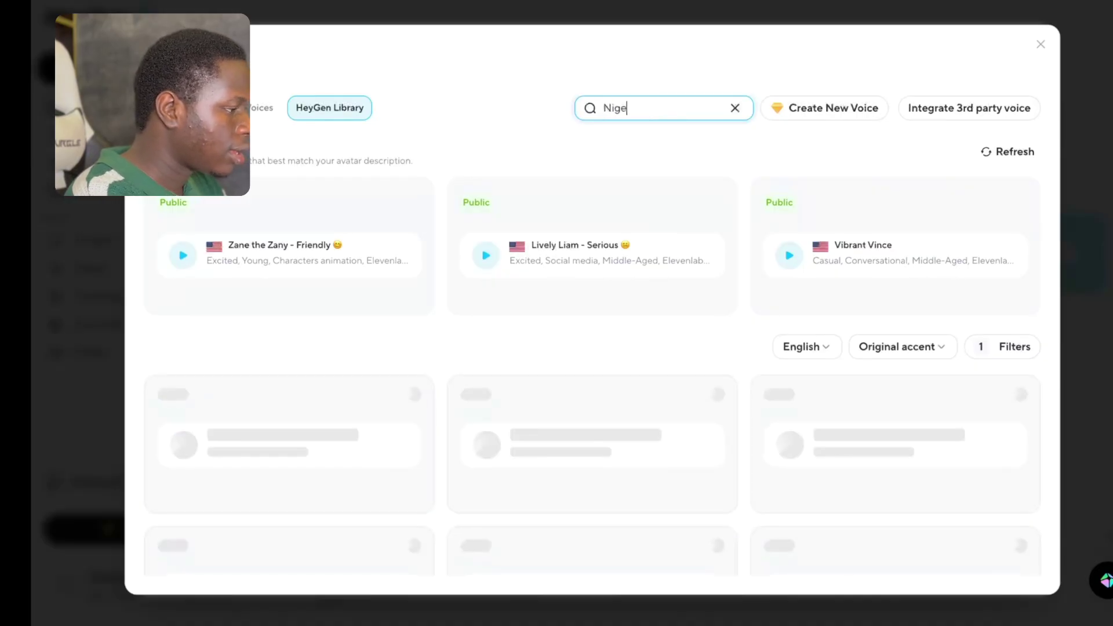
{"action": "type", "text": "ria"}
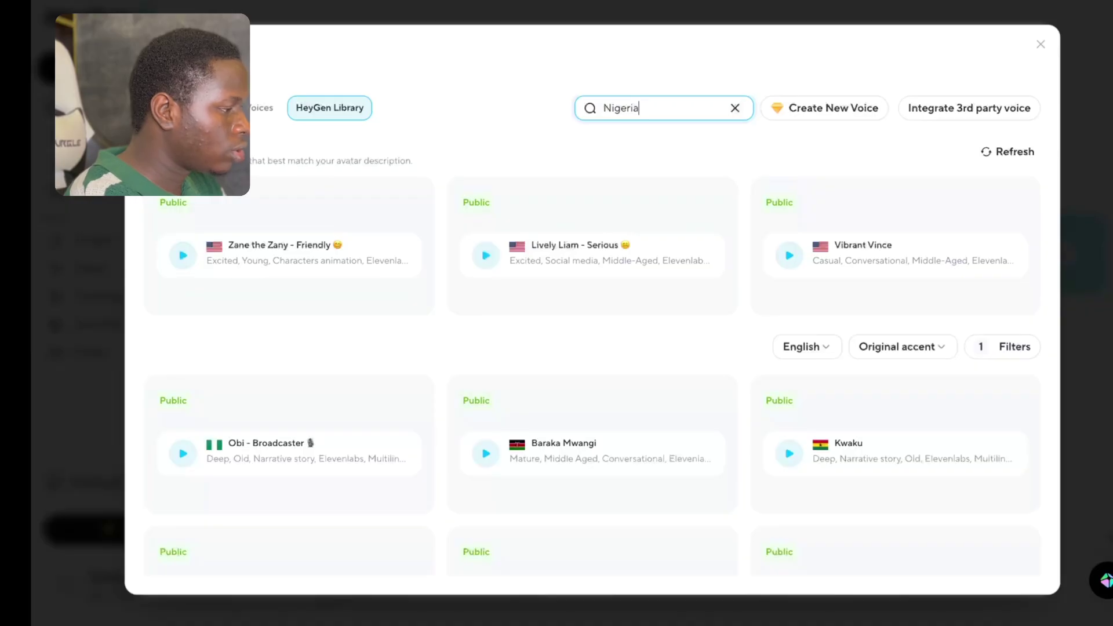
{"action": "scroll", "coordinate": [513, 291], "scroll_direction": "down", "scroll_amount": 1}
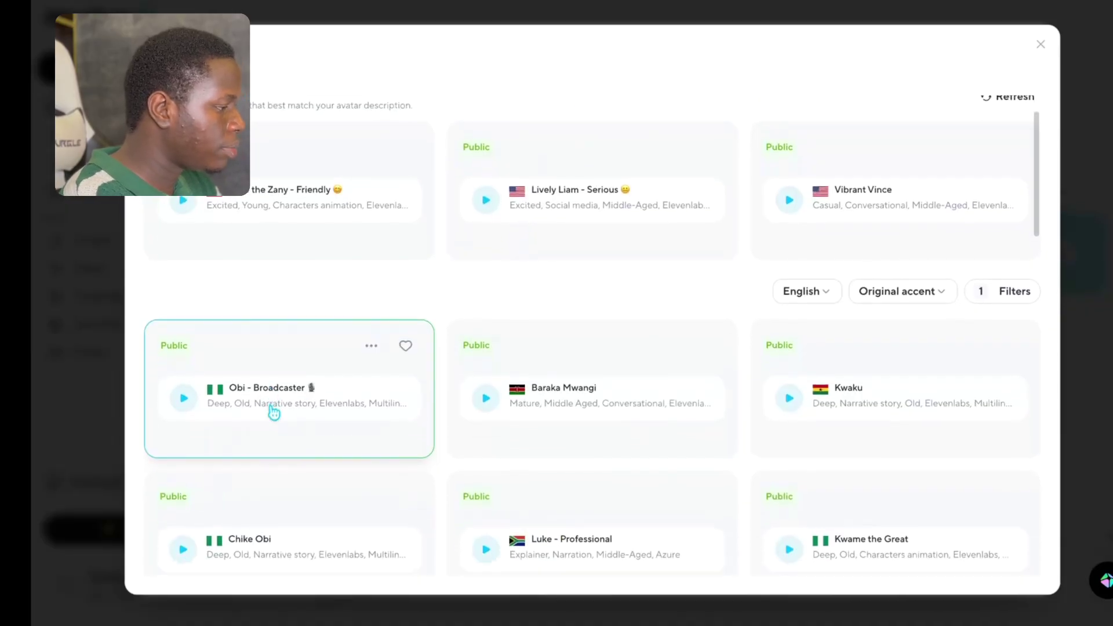
{"action": "scroll", "coordinate": [234, 406], "scroll_direction": "down", "scroll_amount": 1}
{"action": "scroll", "coordinate": [225, 498], "scroll_direction": "down", "scroll_amount": 1}
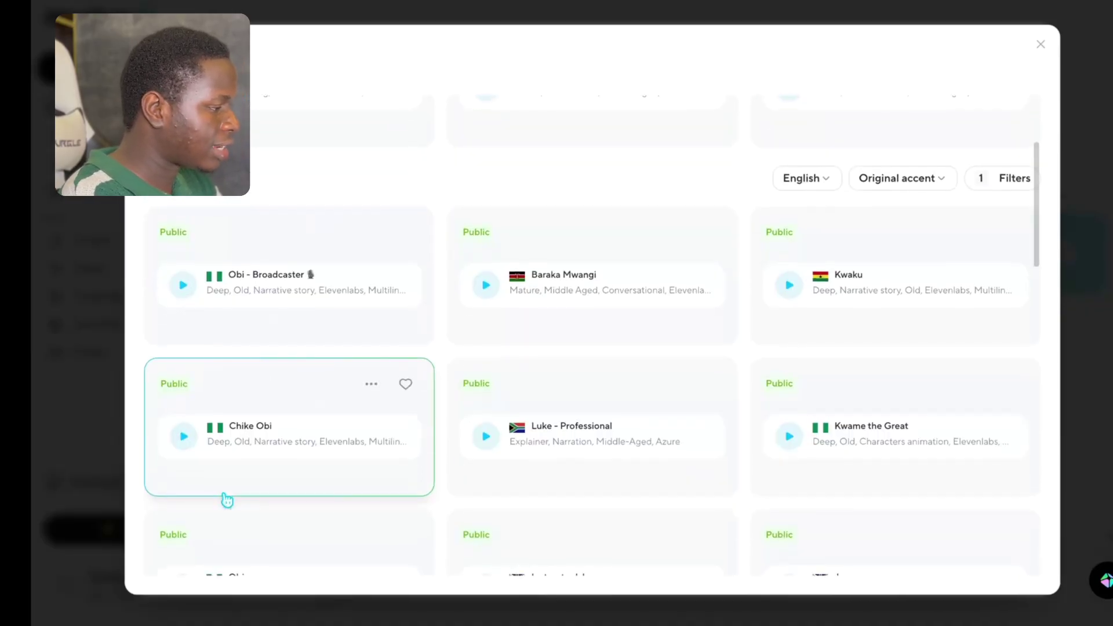
{"action": "scroll", "coordinate": [227, 500], "scroll_direction": "down", "scroll_amount": 2}
{"action": "scroll", "coordinate": [227, 502], "scroll_direction": "up", "scroll_amount": 4}
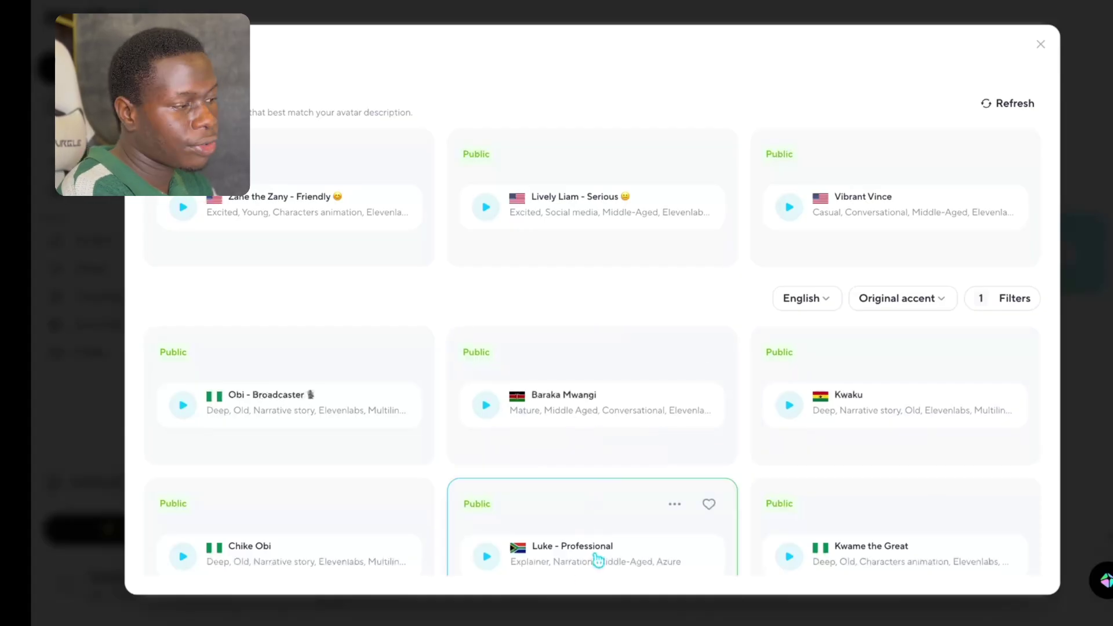
{"action": "scroll", "coordinate": [596, 565], "scroll_direction": "up", "scroll_amount": 1}
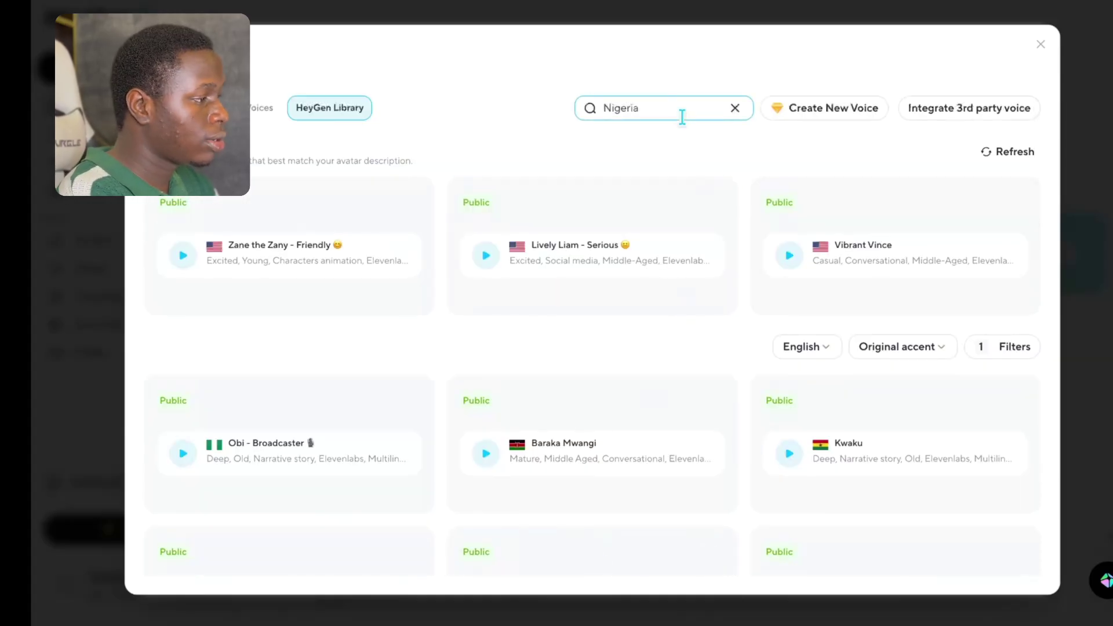
Search the voices for "United k" instead, preview the Lively Liam - Serious voice and clear the search.
{"action": "left_click", "coordinate": [735, 108]}
{"action": "left_click", "coordinate": [706, 107]}
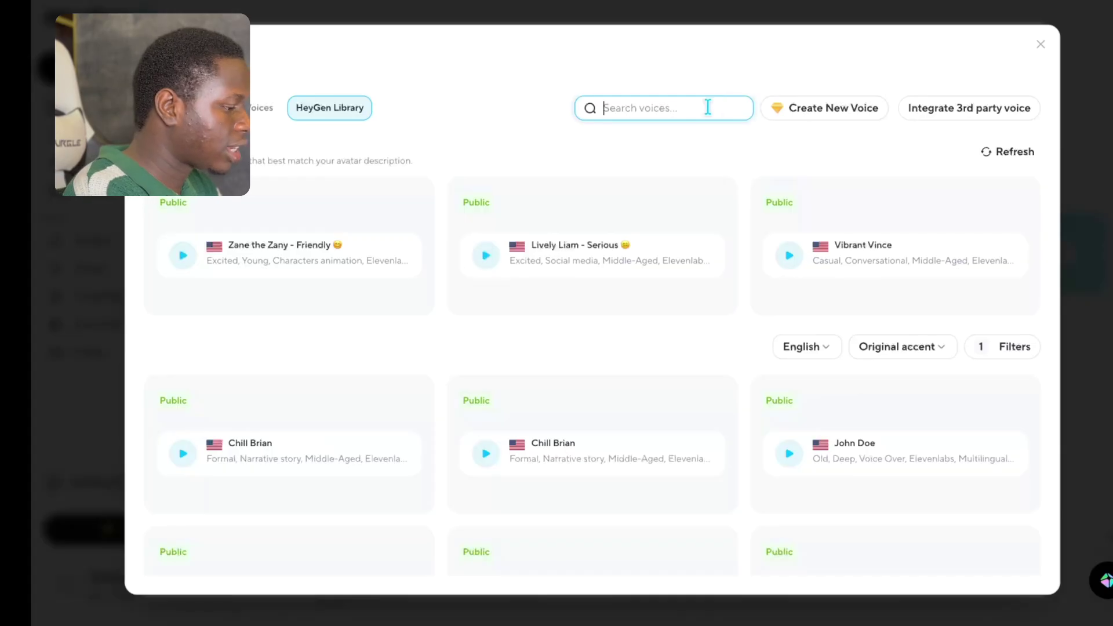
{"action": "type", "text": "United"}
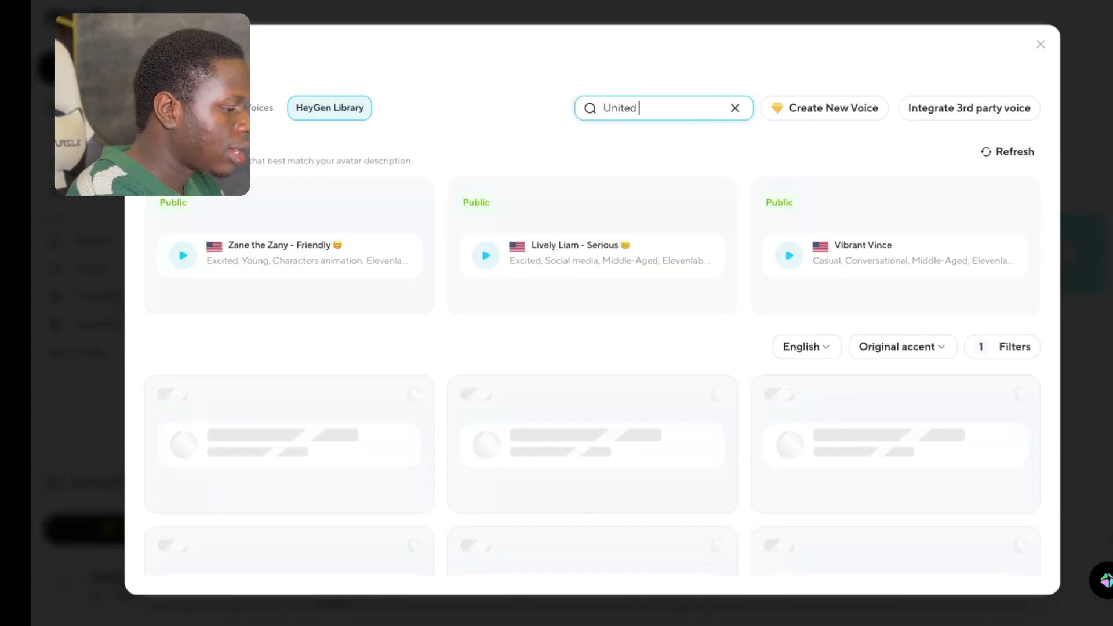
{"action": "type", "text": " k"}
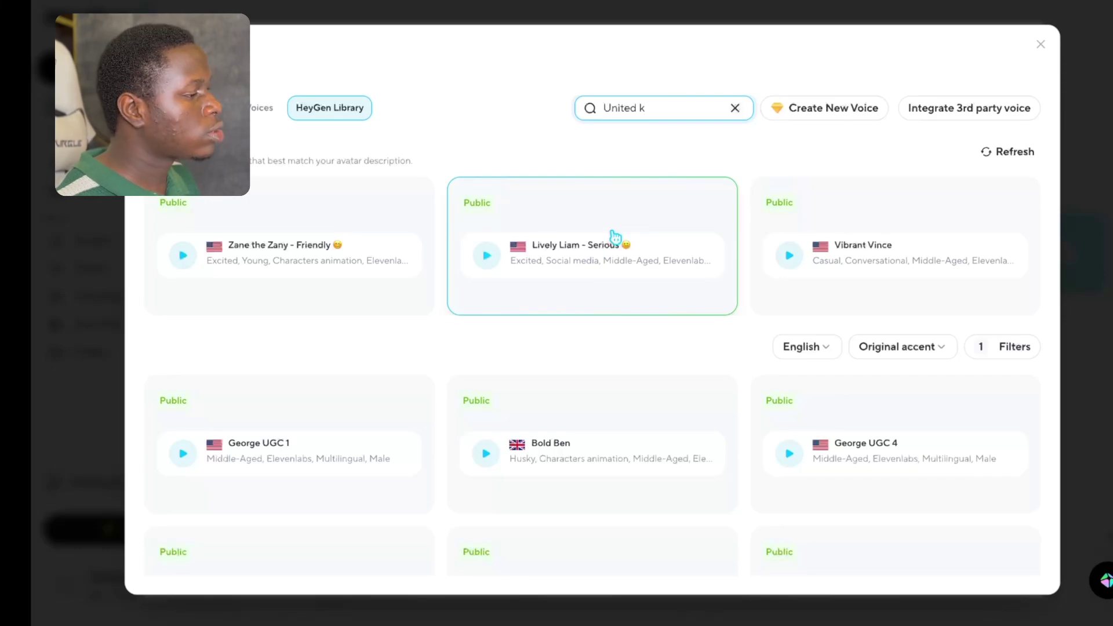
{"action": "left_click", "coordinate": [487, 255]}
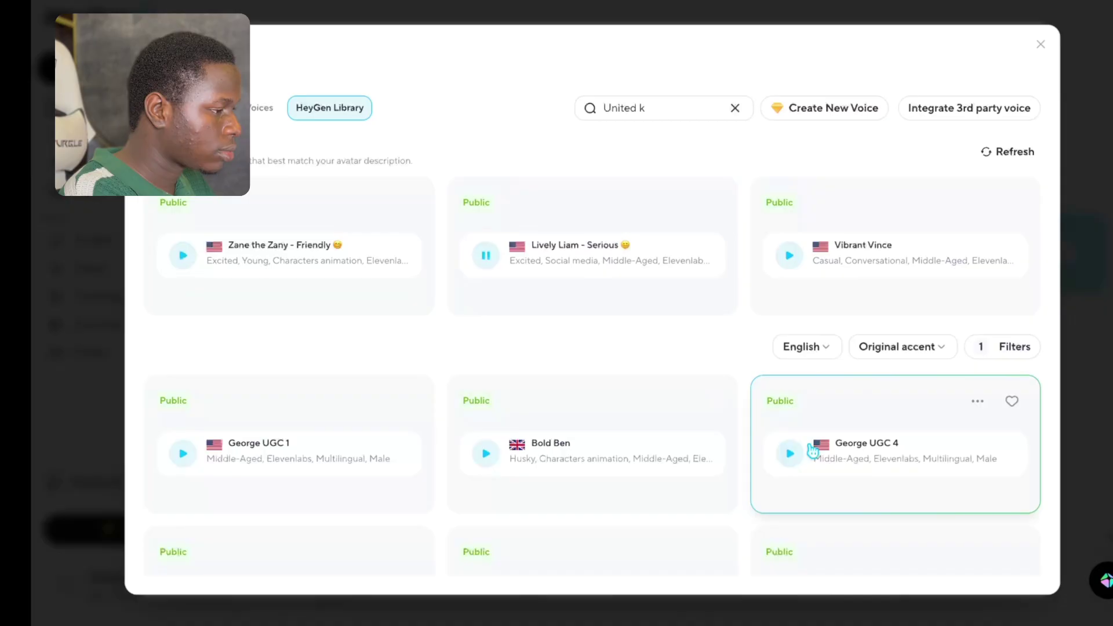
{"action": "left_click", "coordinate": [735, 108]}
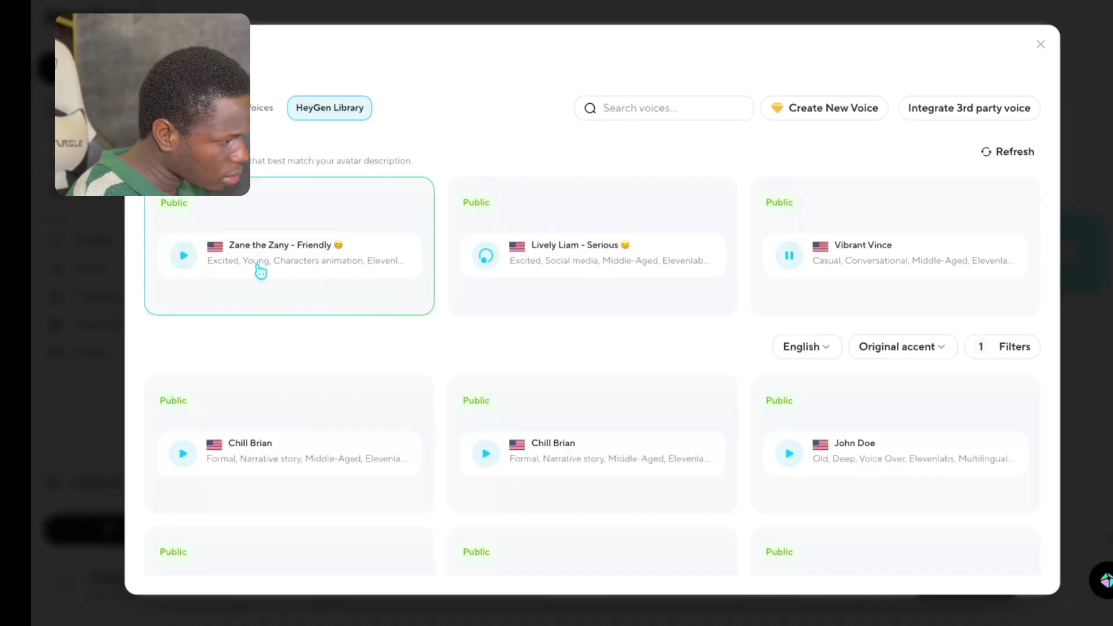
Choose the Lively Liam - Serious voice for the script and fill the custom motion with the Calm and Composed preset.
{"action": "left_click", "coordinate": [631, 225]}
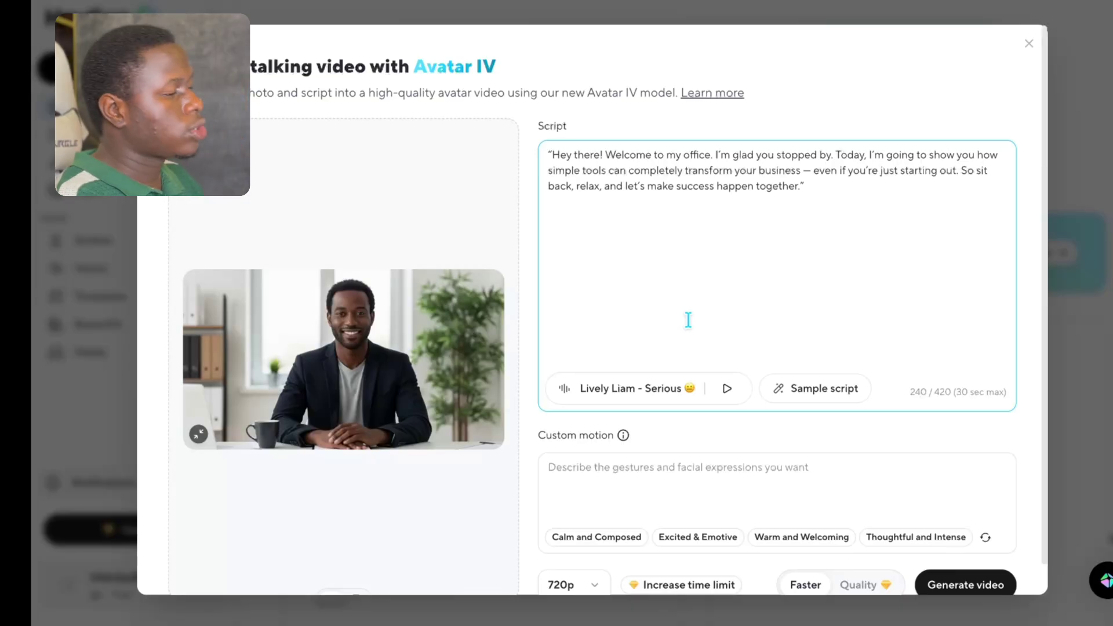
{"action": "left_click", "coordinate": [653, 470]}
{"action": "scroll", "coordinate": [654, 470], "scroll_direction": "down", "scroll_amount": 1}
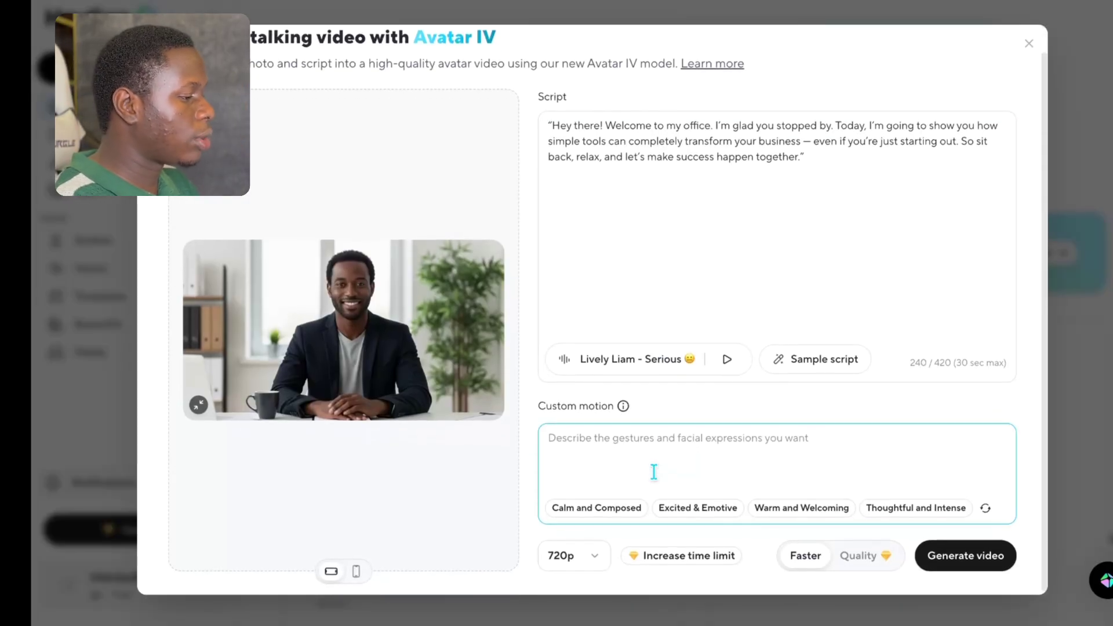
{"action": "left_click", "coordinate": [551, 412]}
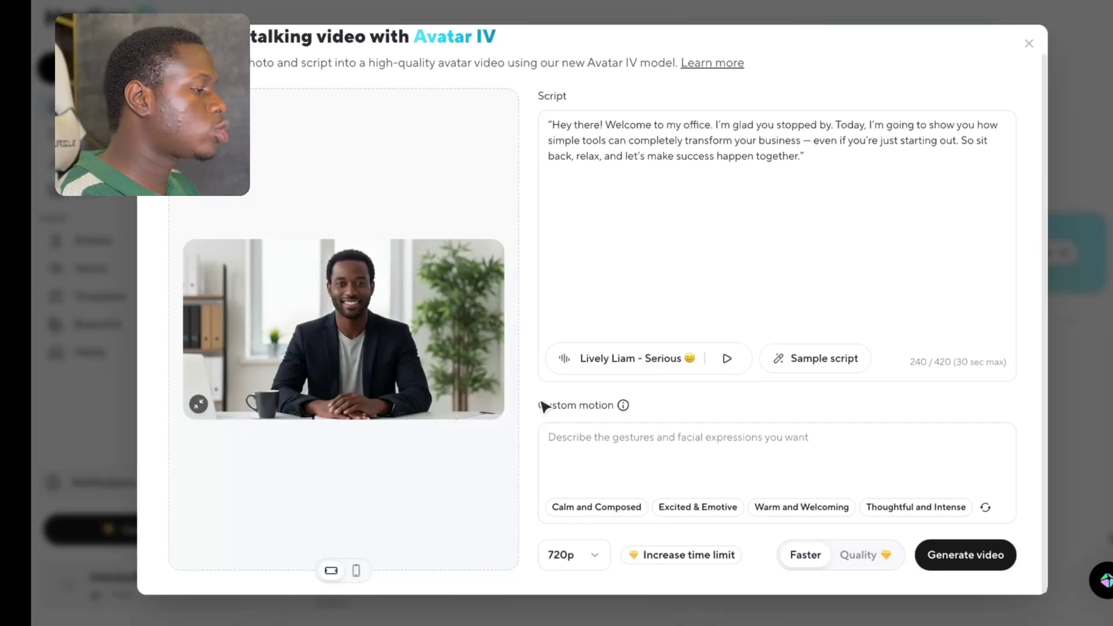
{"action": "left_click_drag", "start_coordinate": [545, 408], "coordinate": [631, 417]}
{"action": "left_click", "coordinate": [698, 410]}
{"action": "left_click", "coordinate": [625, 452]}
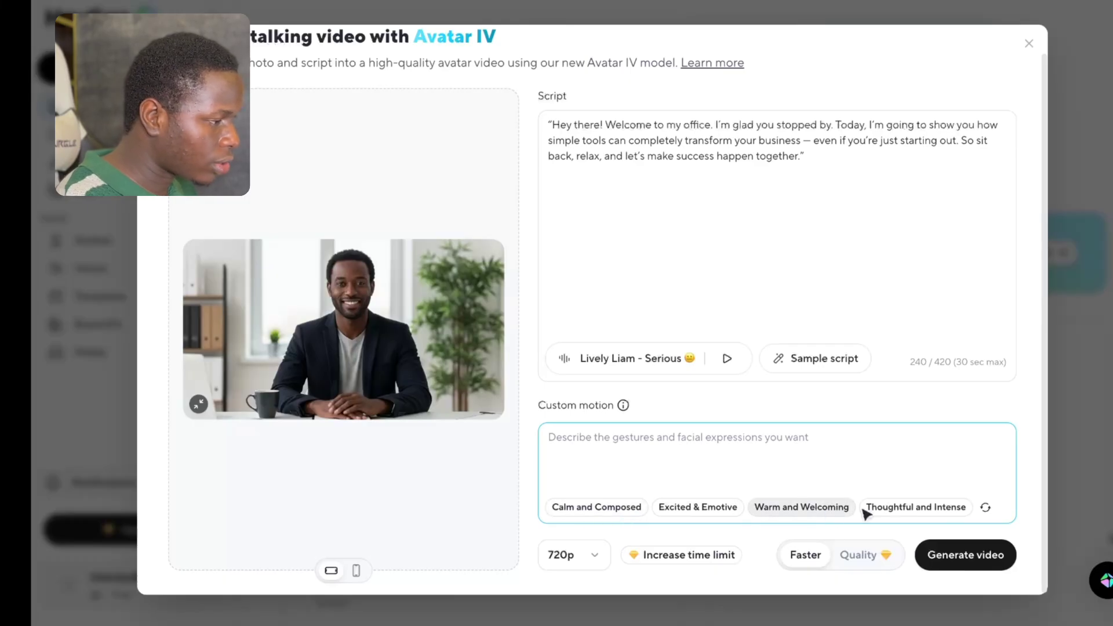
{"action": "left_click", "coordinate": [579, 530]}
{"action": "left_click", "coordinate": [588, 525]}
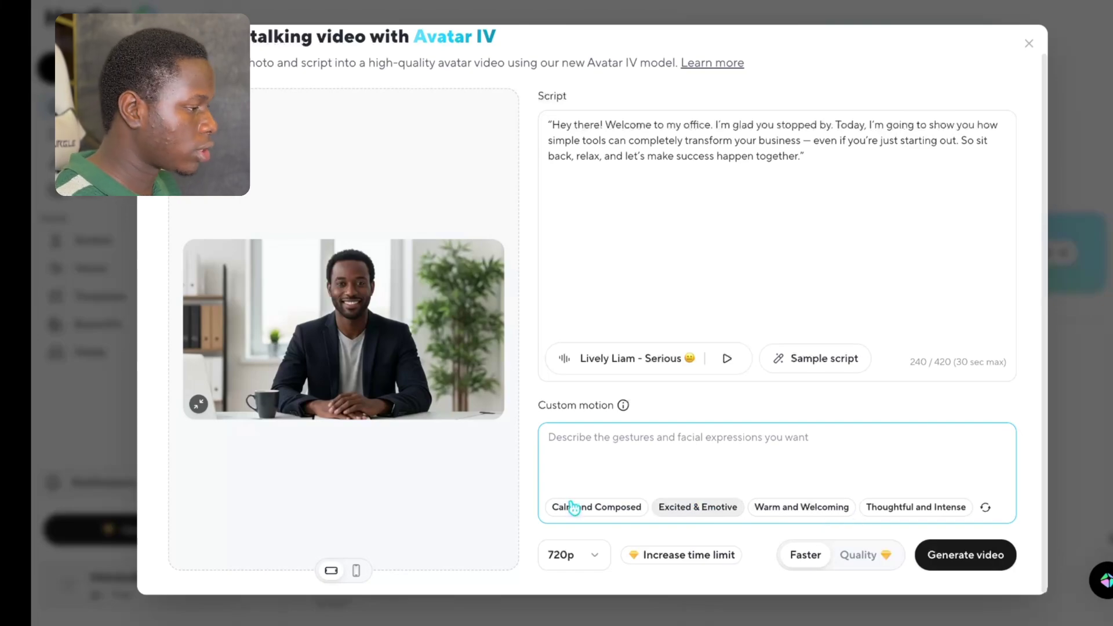
{"action": "left_click", "coordinate": [627, 517]}
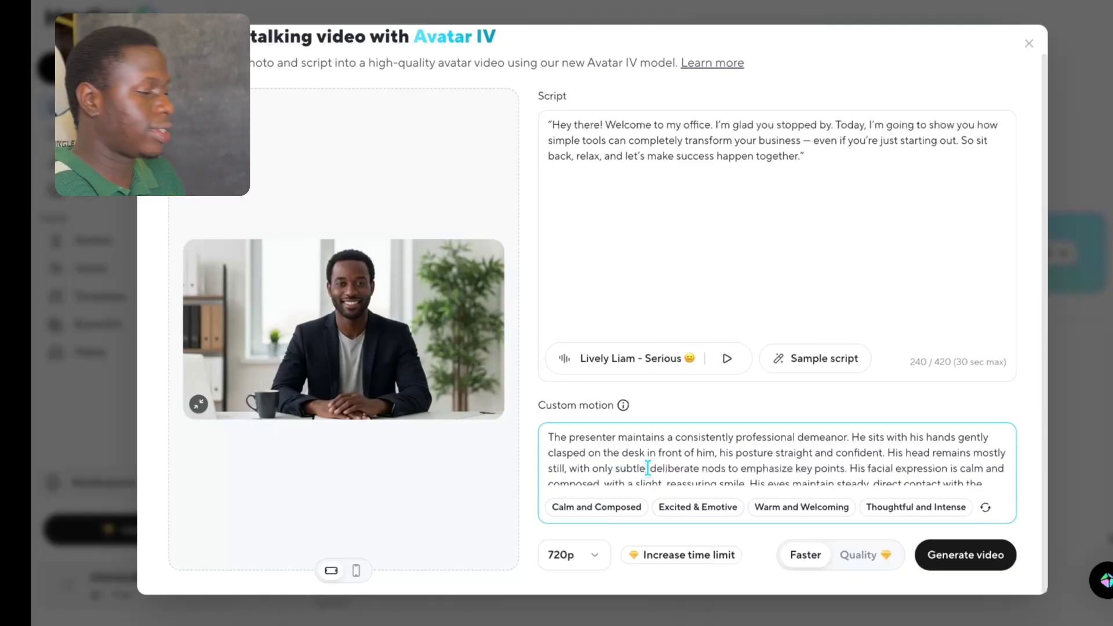
Generate the talking video of the business owner and play the finished result.
{"action": "left_click", "coordinate": [957, 555]}
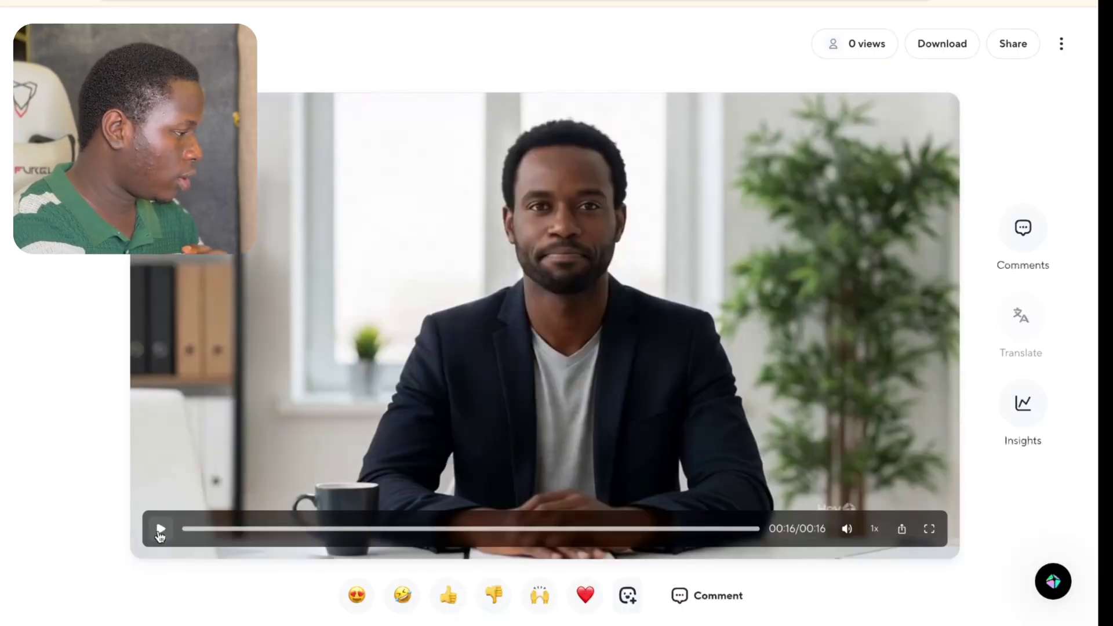
{"action": "left_click", "coordinate": [160, 530]}
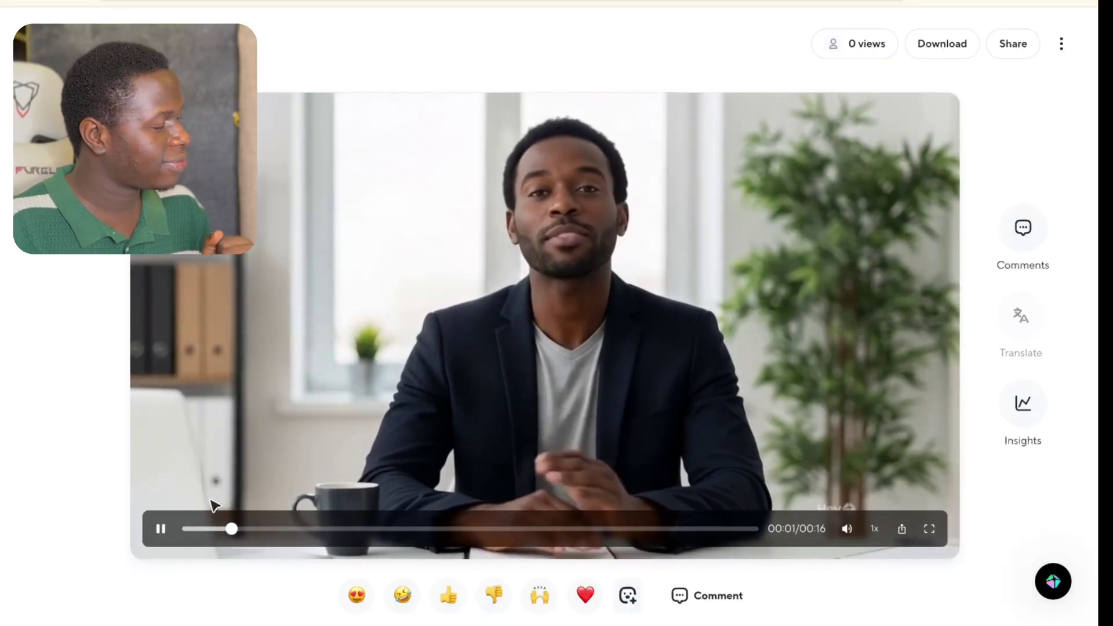